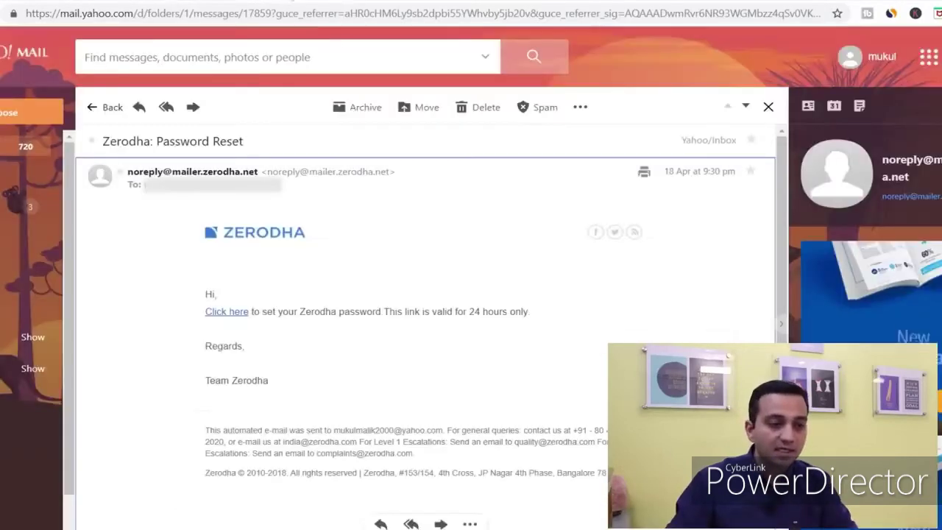
# - Follow the password link in the Zerodha e-mail, then create and confirm the account password and continue
pyautogui.scroll(-1, 346, 280)
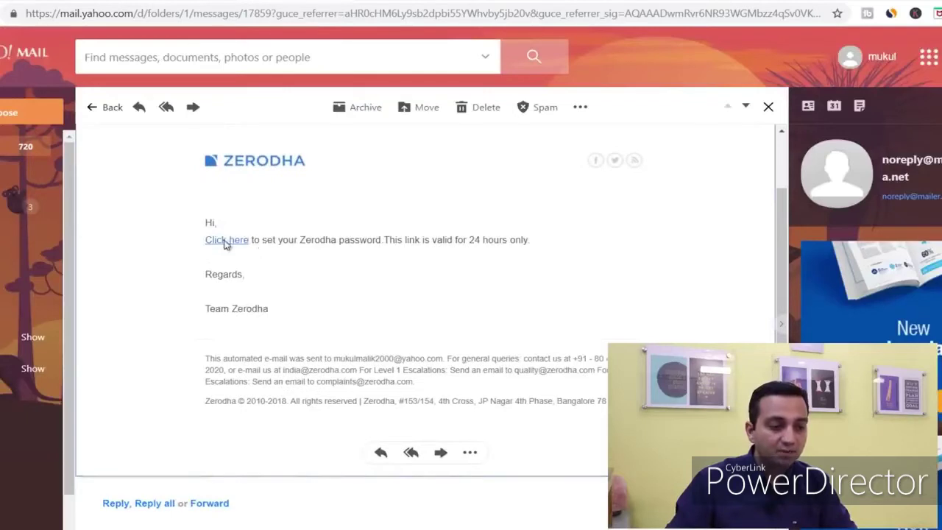
pyautogui.click(226, 241)
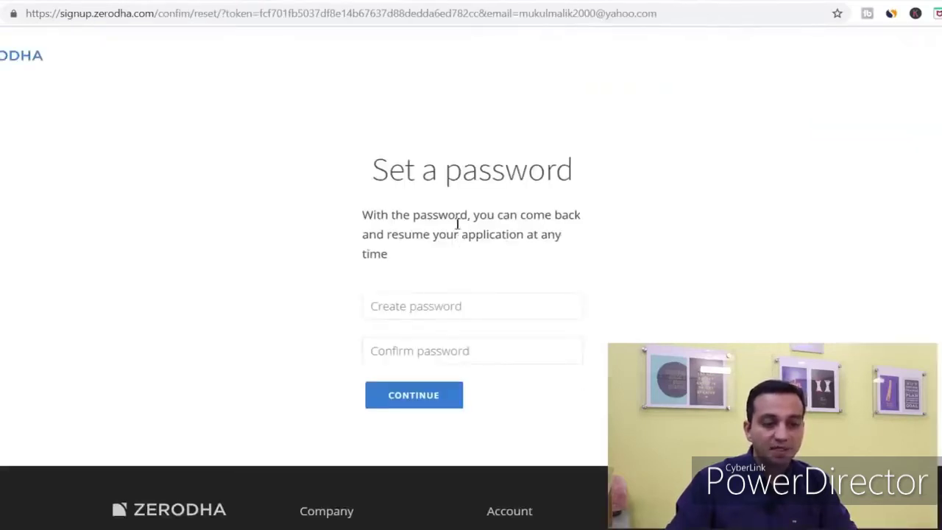
pyautogui.click(431, 303)
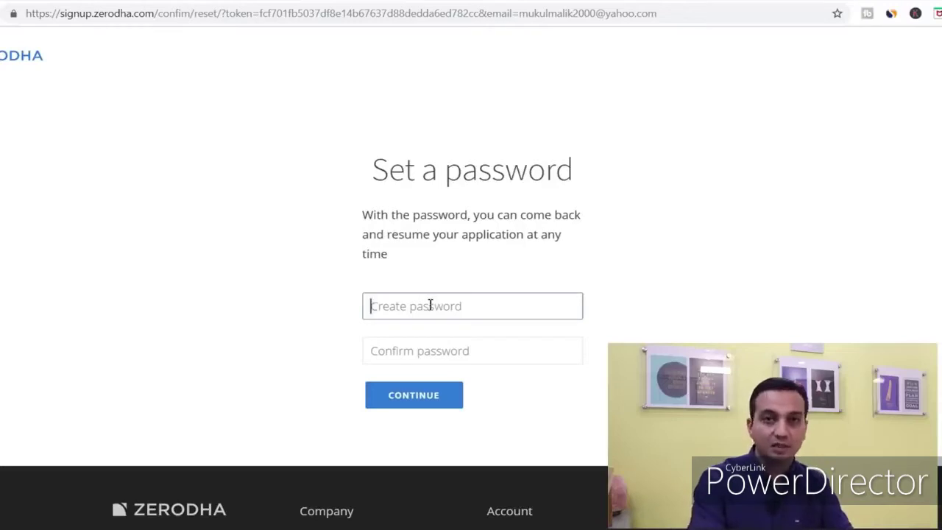
pyautogui.write('••')
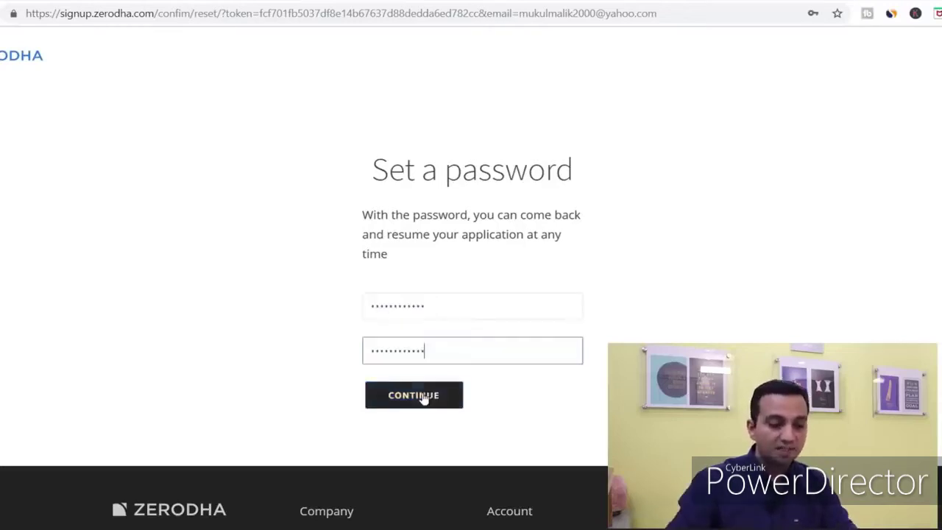
pyautogui.click(423, 397)
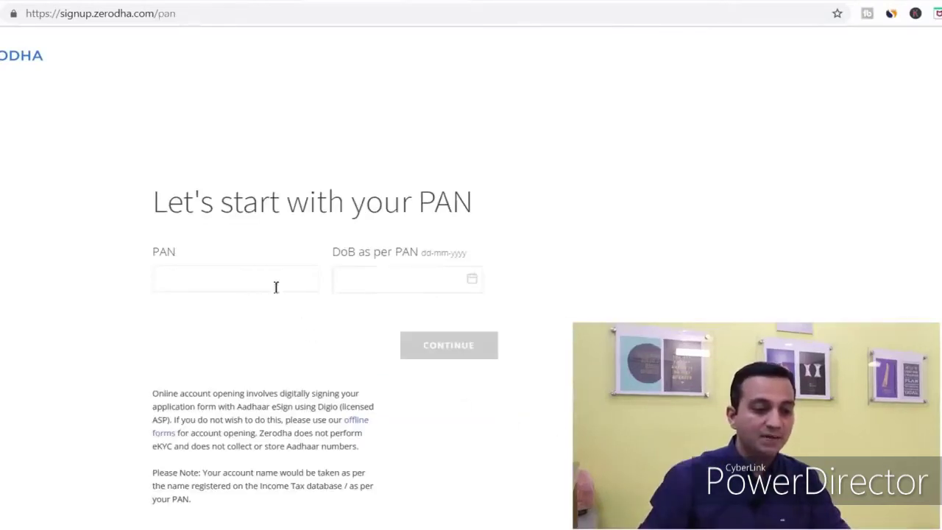
# - Enter the PAN and the date of birth as per PAN, confirm that the PAN is correct, and continue
pyautogui.click(235, 288)
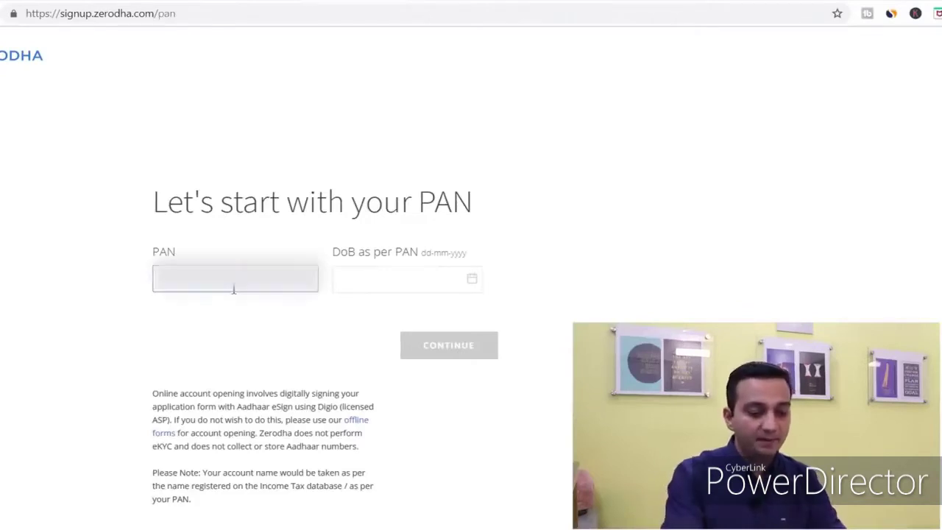
pyautogui.click(347, 276)
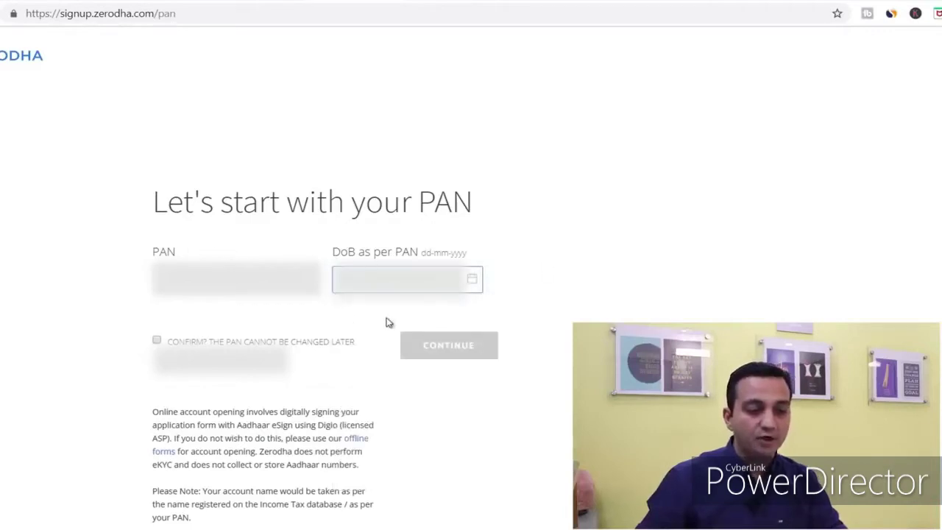
pyautogui.click(156, 340)
pyautogui.click(454, 351)
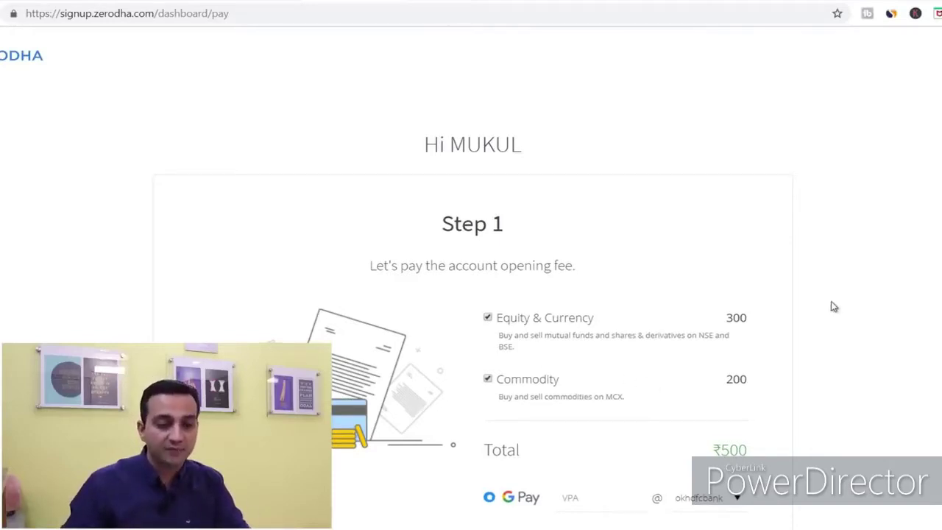
# - Proceed to pay the Equity & Currency and Commodity account opening fee through Net Banking / Cards, choosing Card as payment method
pyautogui.scroll(-2, 831, 303)
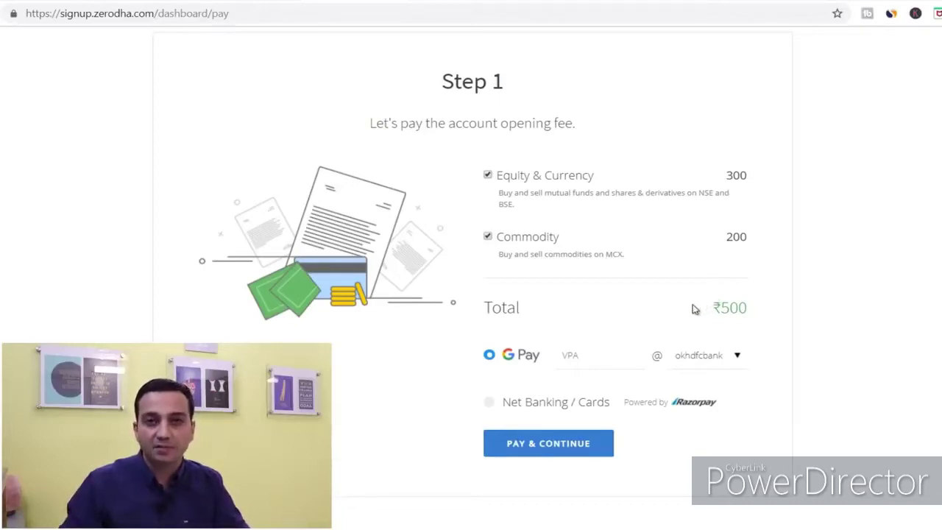
pyautogui.click(504, 394)
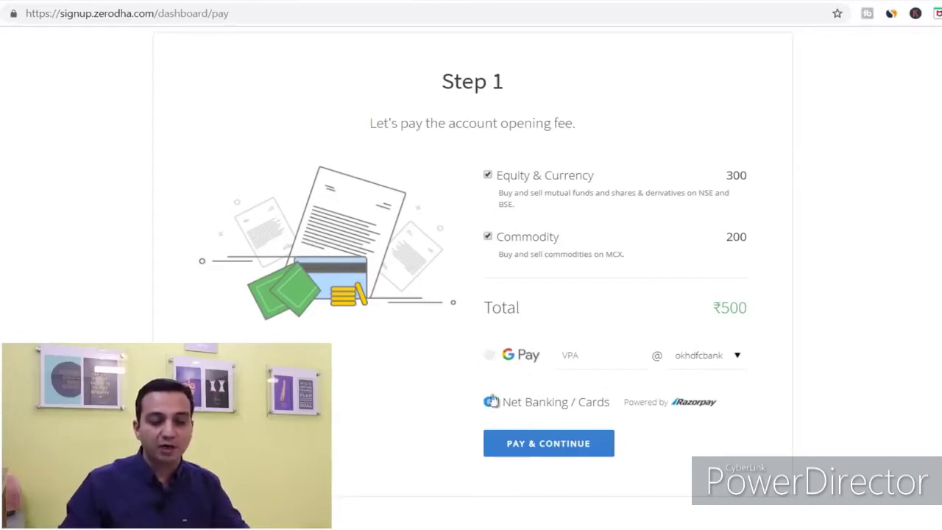
pyautogui.click(553, 449)
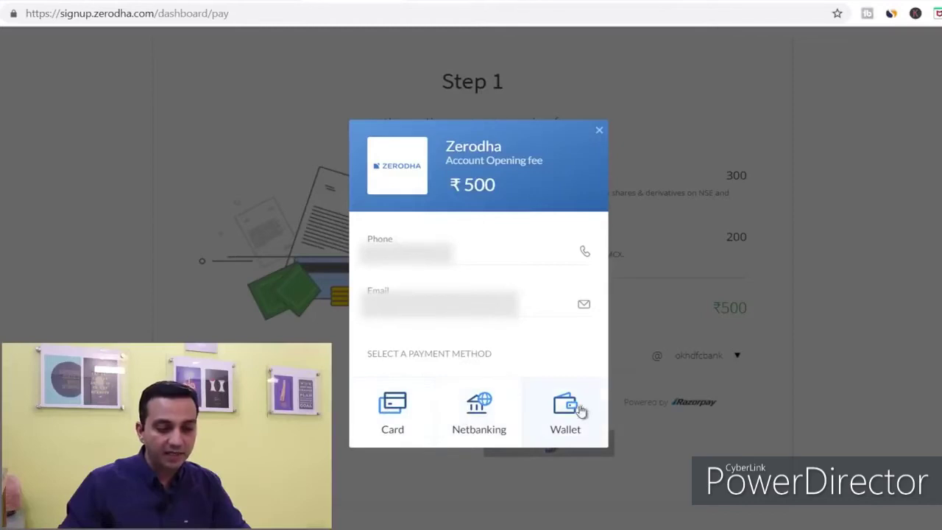
pyautogui.click(397, 417)
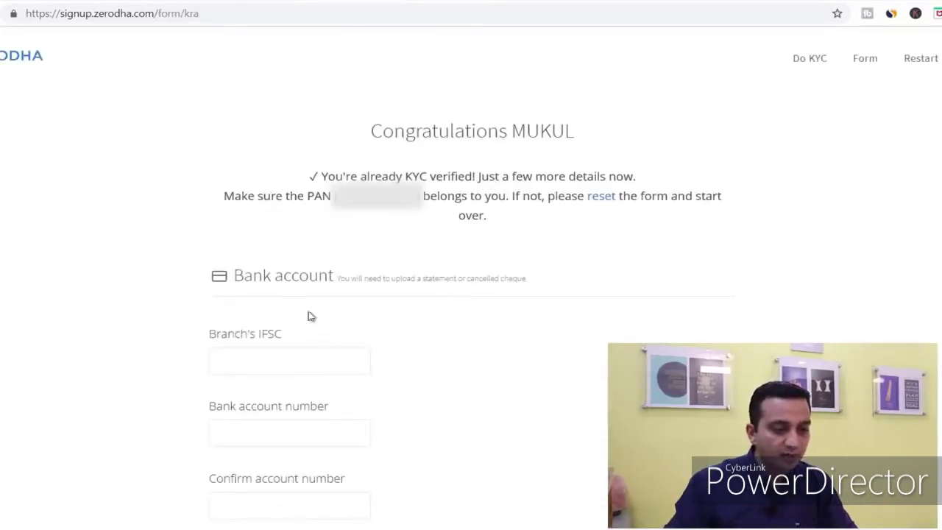
# - Fill in the bank account section with the branch's IFSC and the bank account number, including its confirmation
pyautogui.scroll(-3, 714, 189)
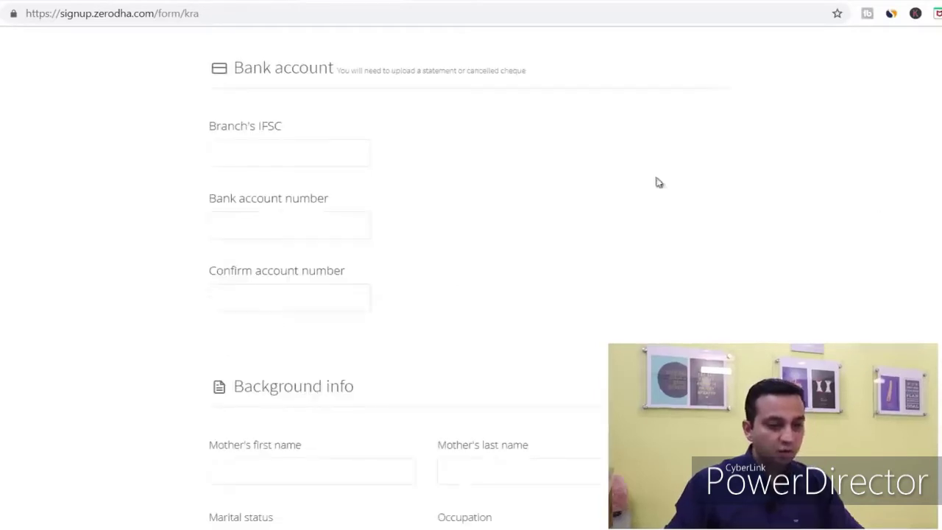
pyautogui.click(306, 157)
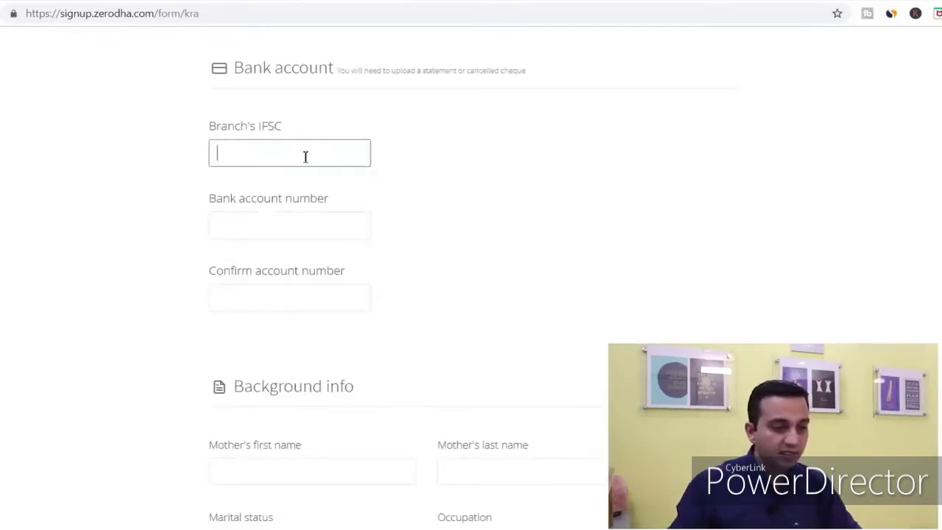
pyautogui.write('UT')
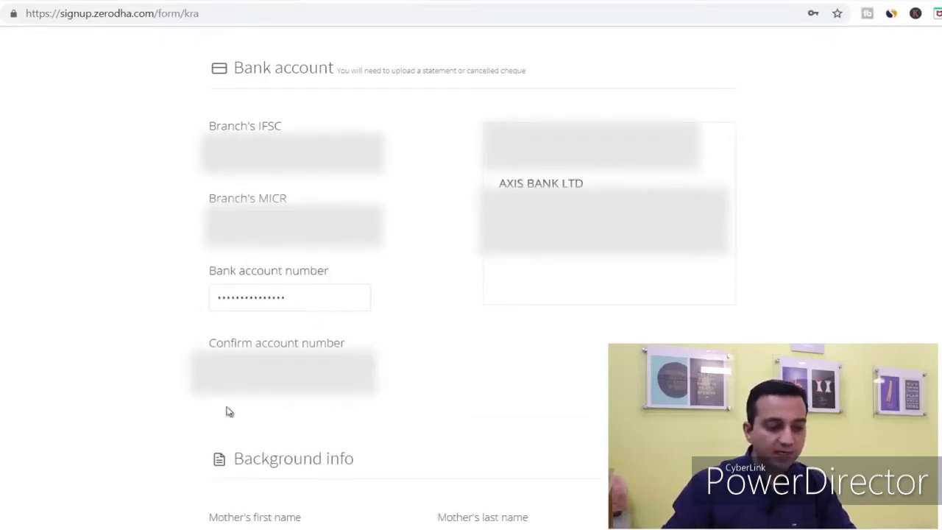
pyautogui.press('Tab')
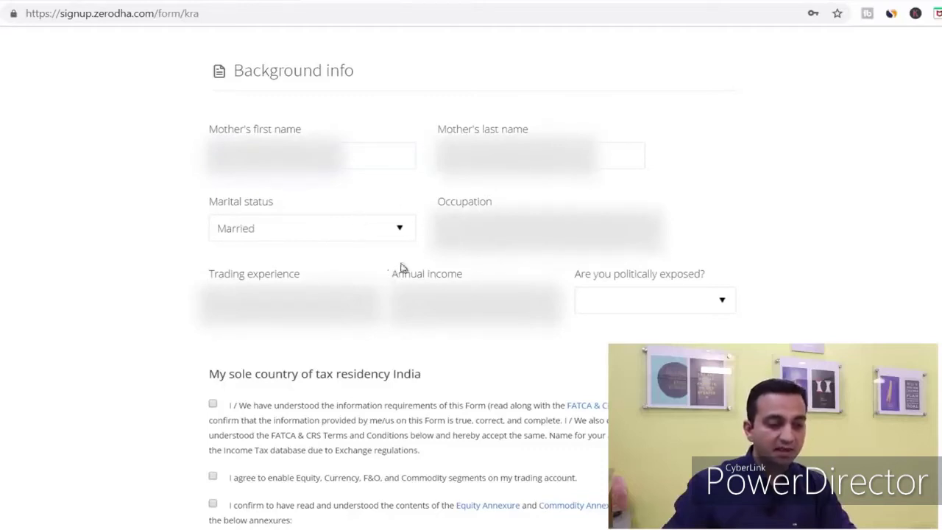
# - Select the annual income range in the background info and answer No to being politically exposed
pyautogui.click(475, 301)
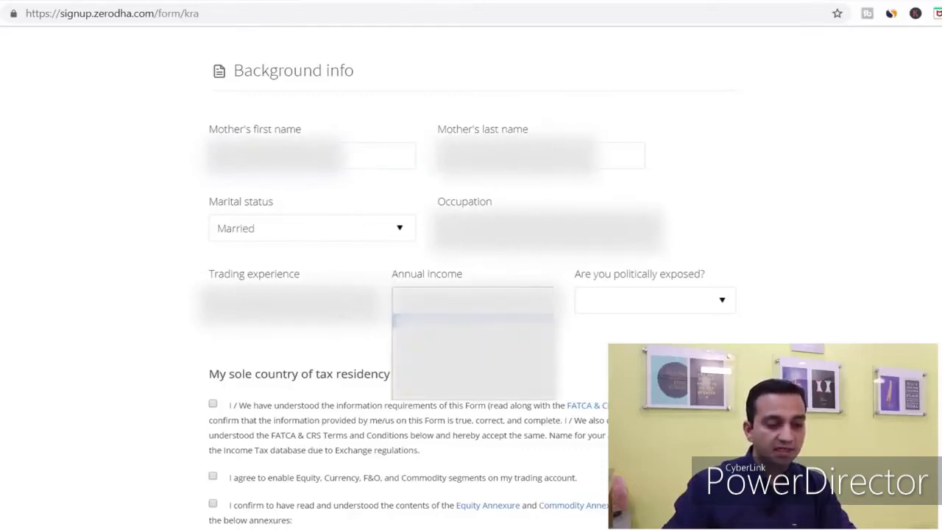
pyautogui.click(471, 348)
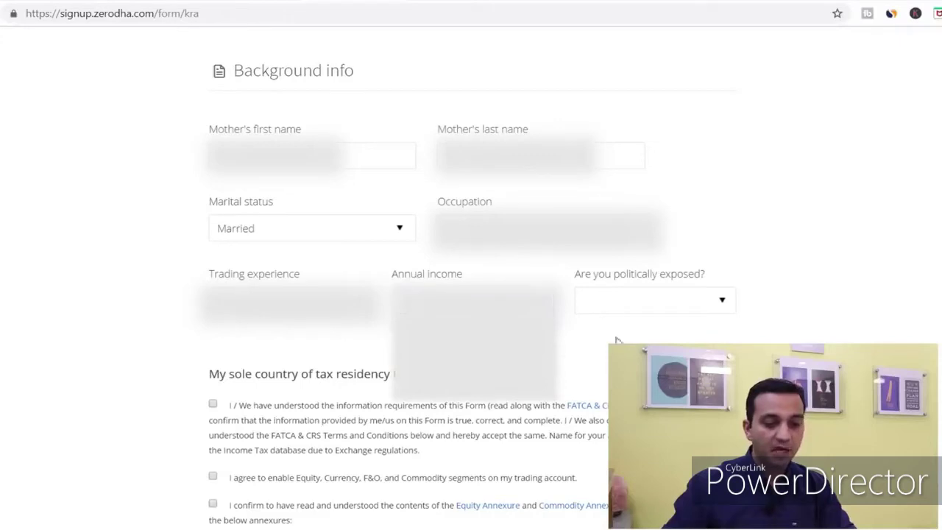
pyautogui.click(699, 301)
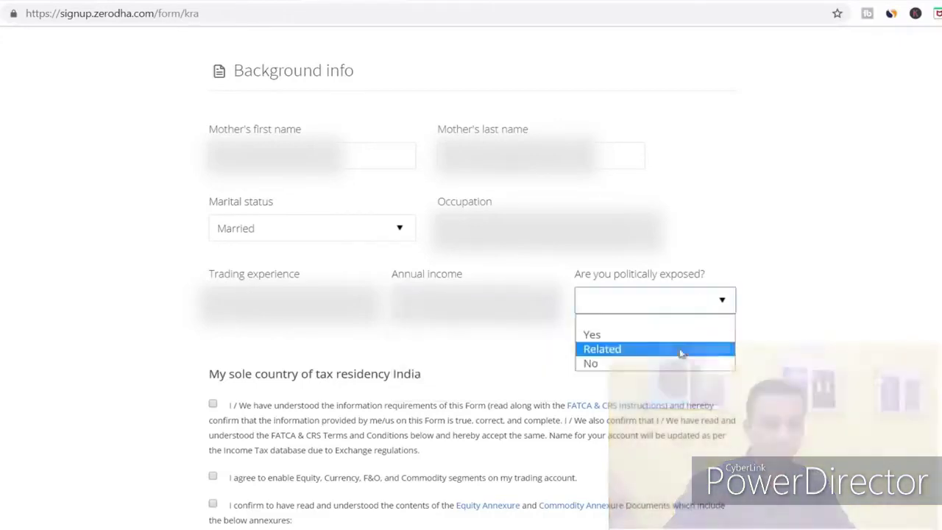
pyautogui.click(642, 369)
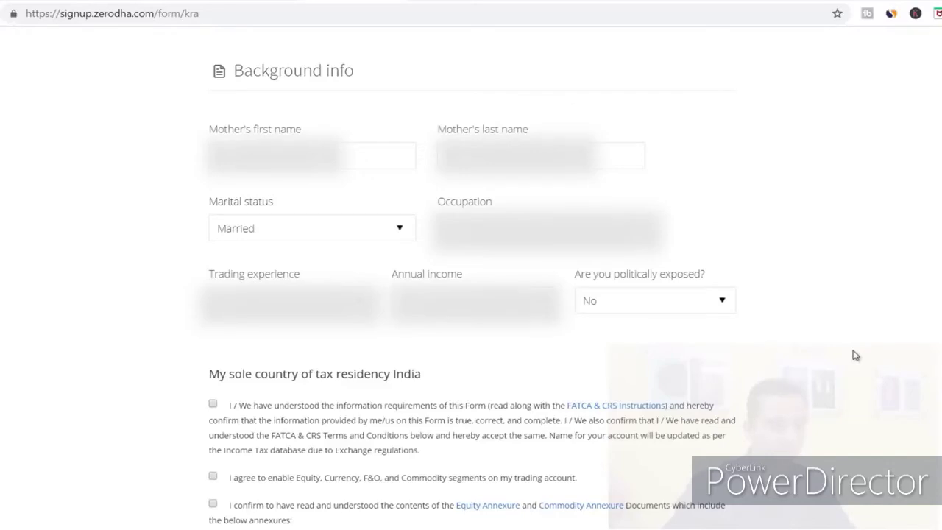
# - Accept the FATCA & CRS, trading segments and annexure declarations, and submit the form
pyautogui.scroll(-3, 281, 211)
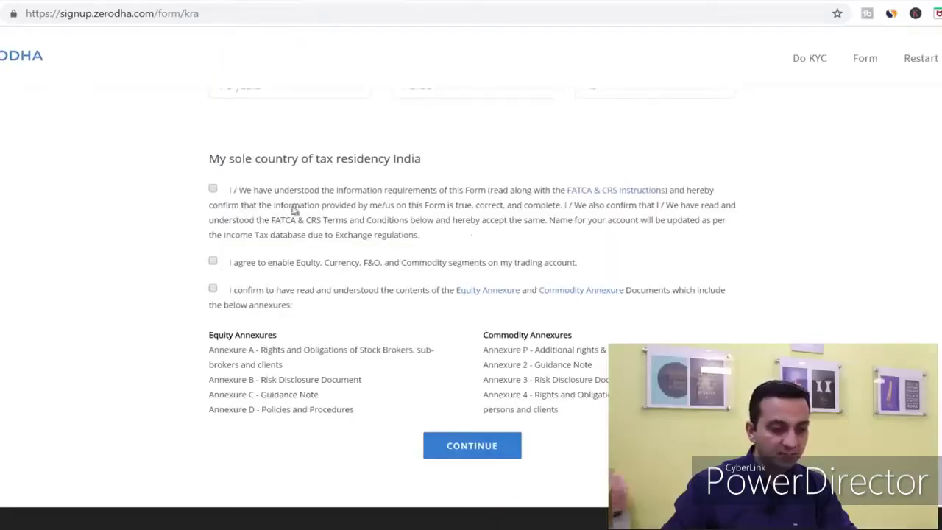
pyautogui.click(213, 191)
pyautogui.click(212, 263)
pyautogui.click(212, 289)
pyautogui.click(475, 445)
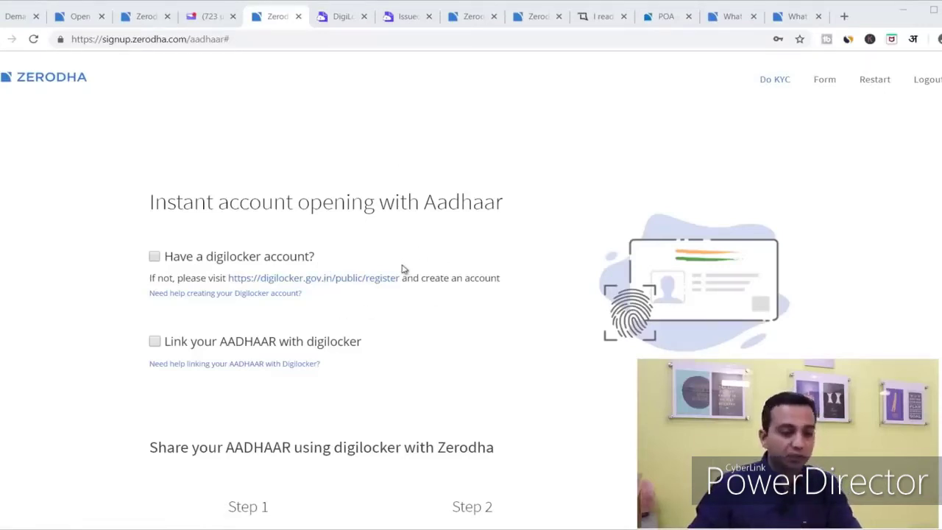
# - Look at the DigiLocker registration page and the account's issued documents, then return to the Zerodha Aadhaar page
pyautogui.click(361, 282)
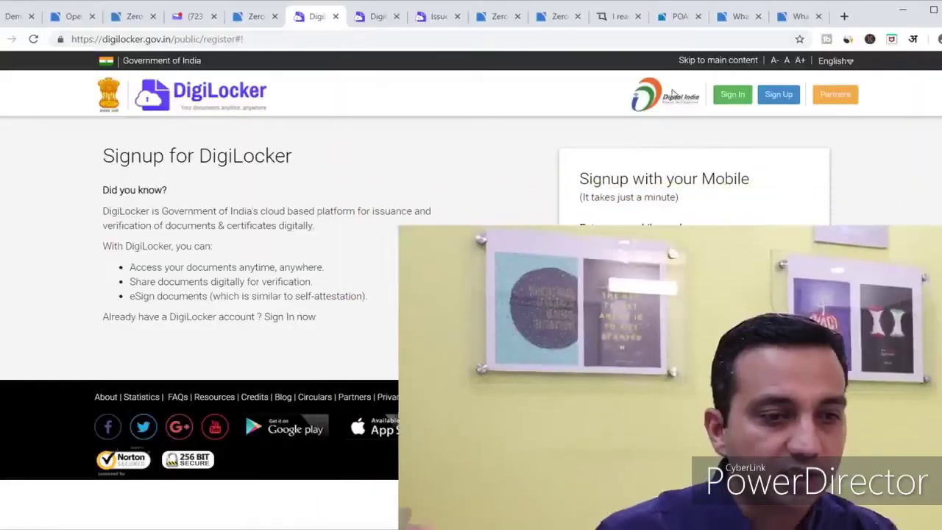
pyautogui.click(386, 22)
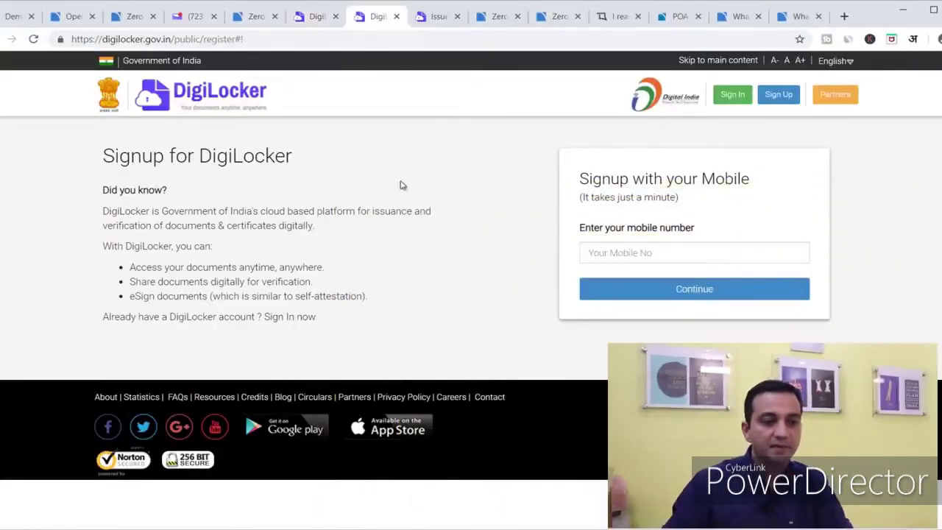
pyautogui.click(434, 17)
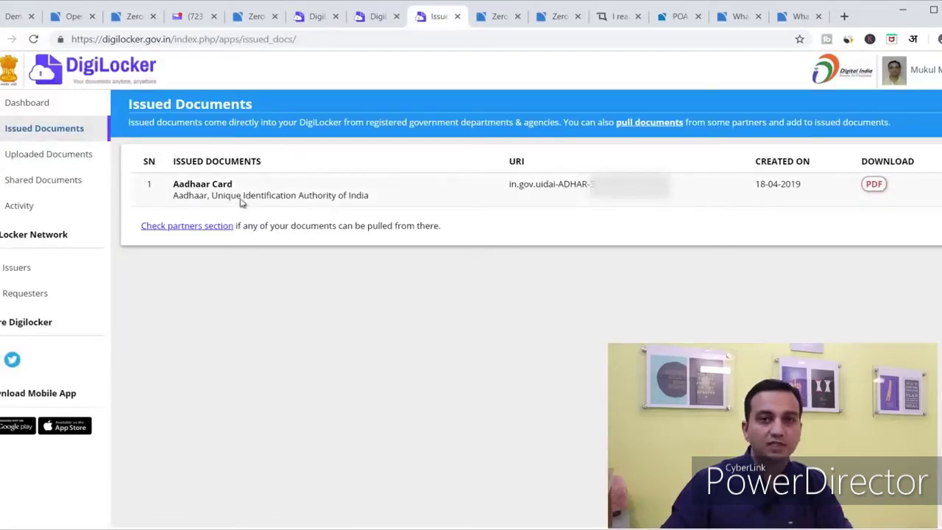
pyautogui.click(254, 17)
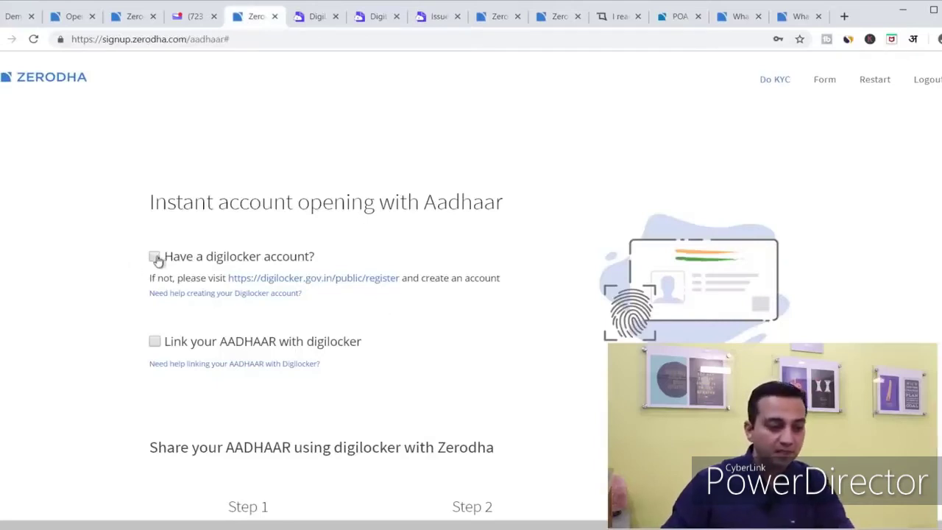
# - Confirm having a DigiLocker account and having Aadhaar linked to it, and start linking DigiLocker with Zerodha
pyautogui.click(154, 257)
pyautogui.click(154, 341)
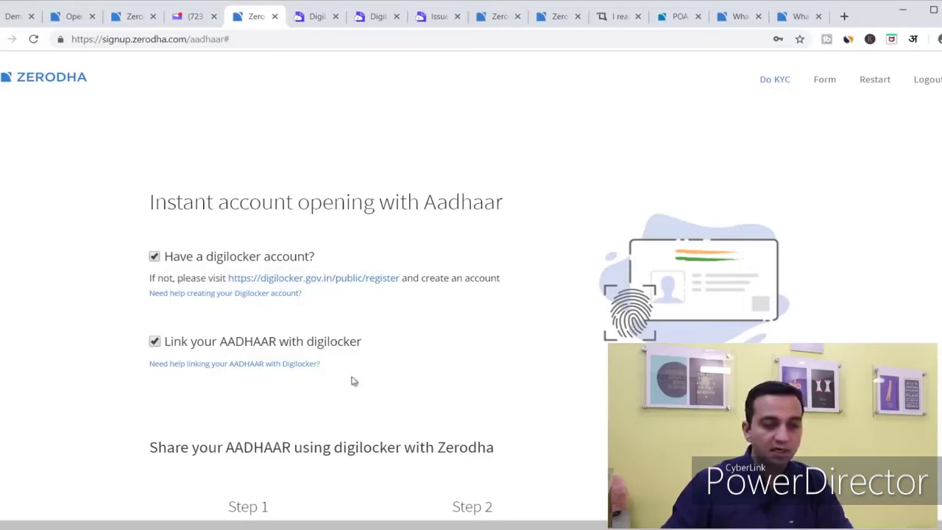
pyautogui.scroll(-5, 469, 380)
pyautogui.scroll(-1, 522, 349)
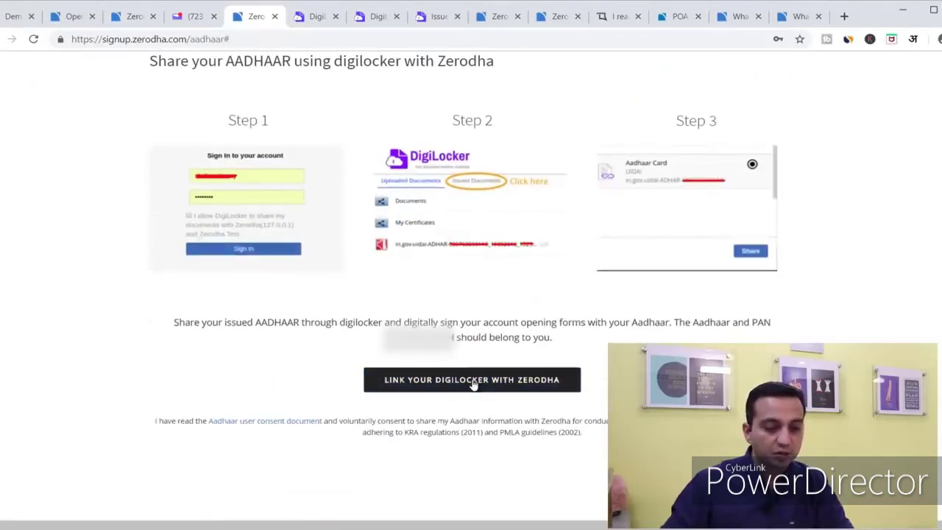
pyautogui.click(472, 382)
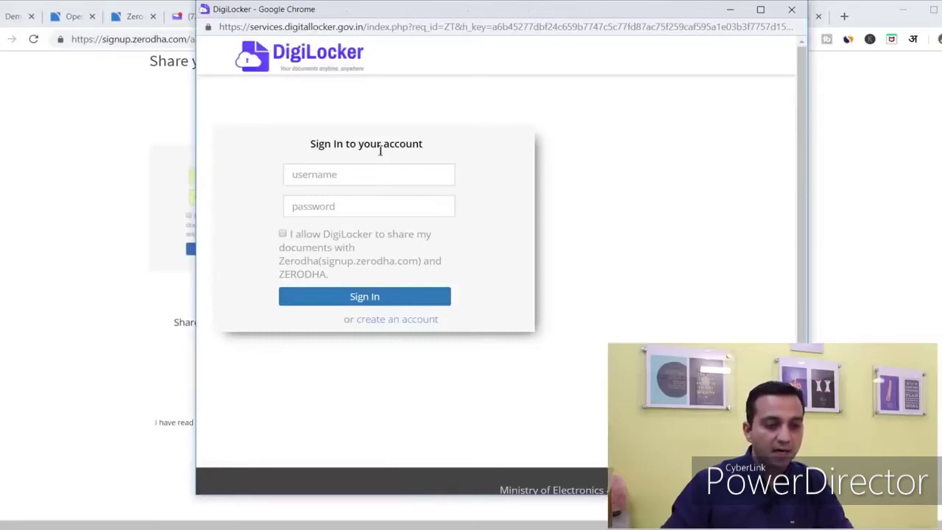
# - Sign in to DigiLocker with the username and account password, allowing it to share documents with Zerodha
pyautogui.click(390, 178)
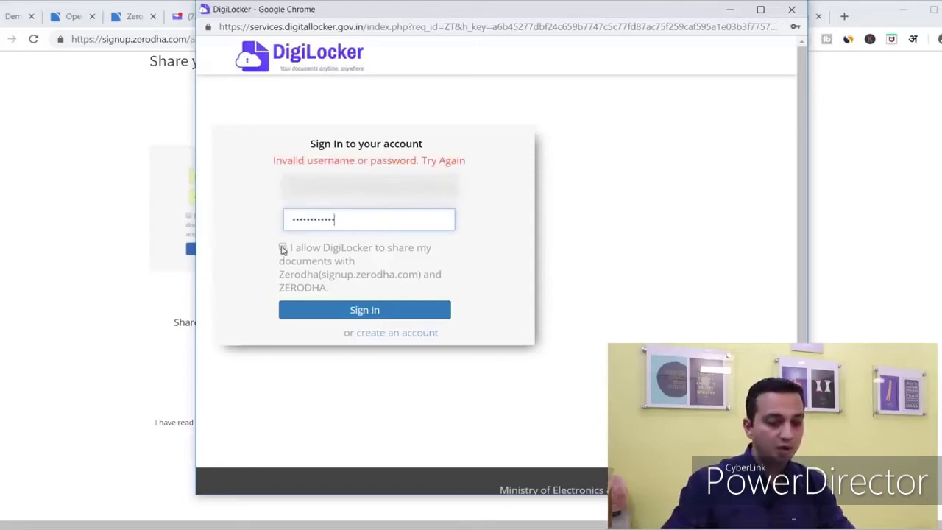
pyautogui.click(283, 250)
pyautogui.click(283, 250)
pyautogui.click(312, 309)
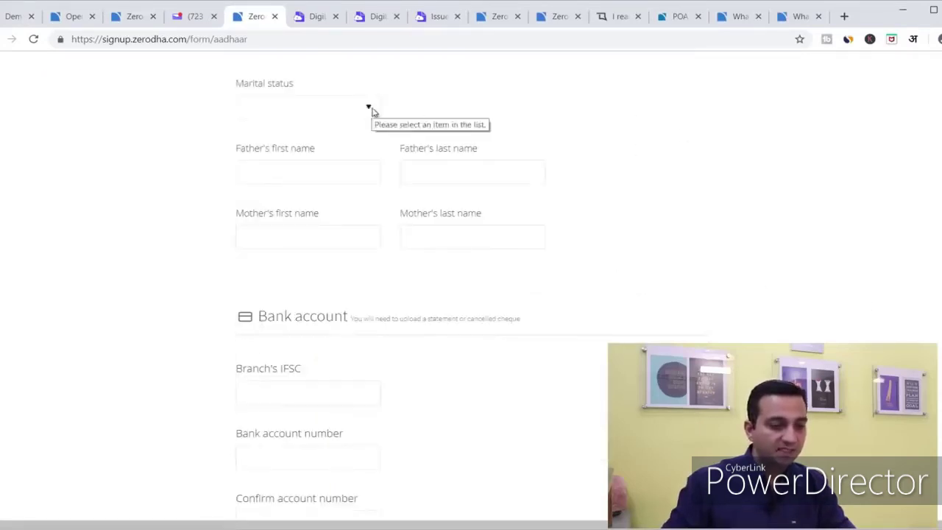
# - Set the marital status to Married and enter the father's and mother's first and last names
pyautogui.click(372, 108)
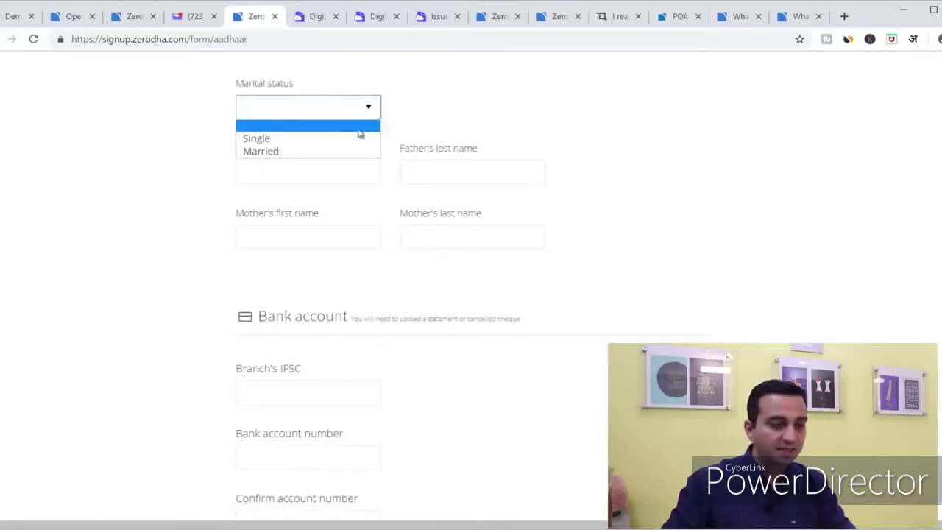
pyautogui.click(341, 153)
pyautogui.click(340, 171)
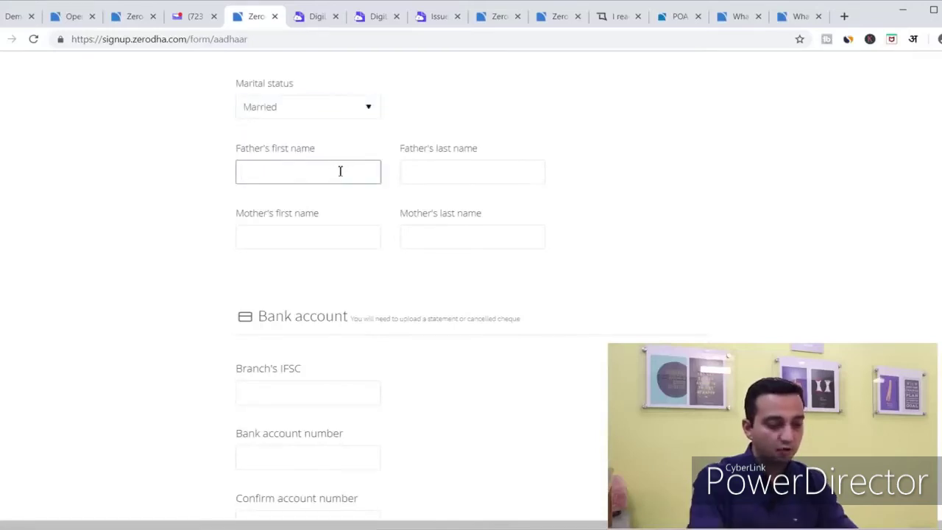
pyautogui.write('Su')
# - Fill in the bank account section with the branch's IFSC, the bank account number and its confirmation
pyautogui.scroll(-3, 340, 171)
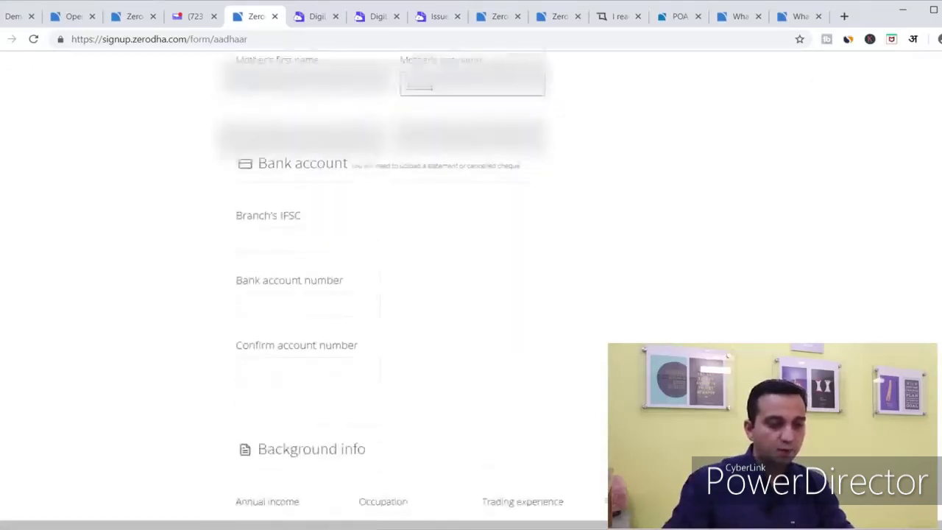
pyautogui.click(321, 163)
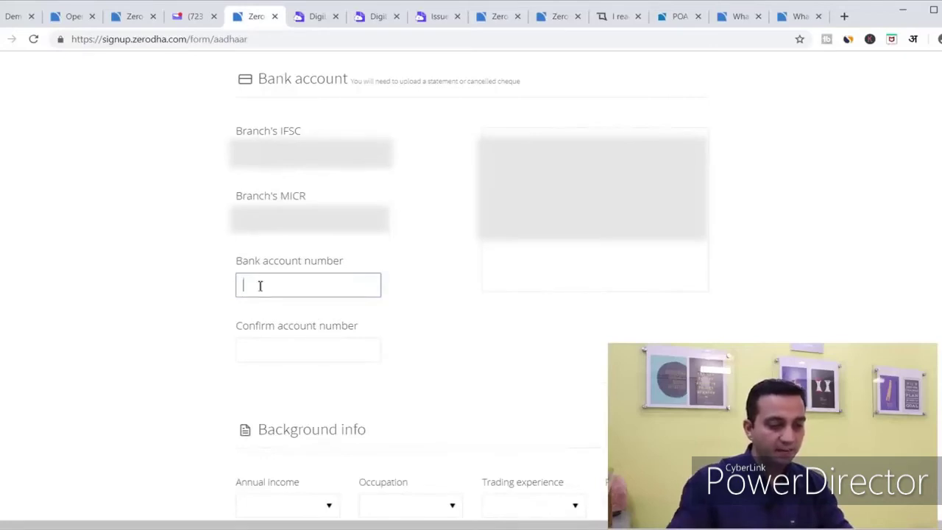
pyautogui.hotkey('ctrl', 'v')
pyautogui.press('Tab')
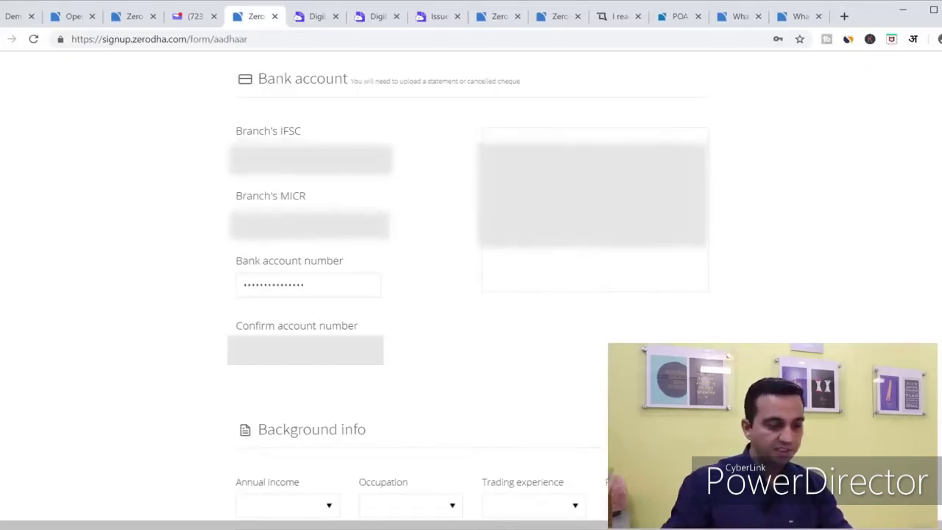
# - Complete the background info with the annual income, occupation Professional, trading experience of 5-10 years, and No for politically exposed
pyautogui.scroll(-5, 309, 199)
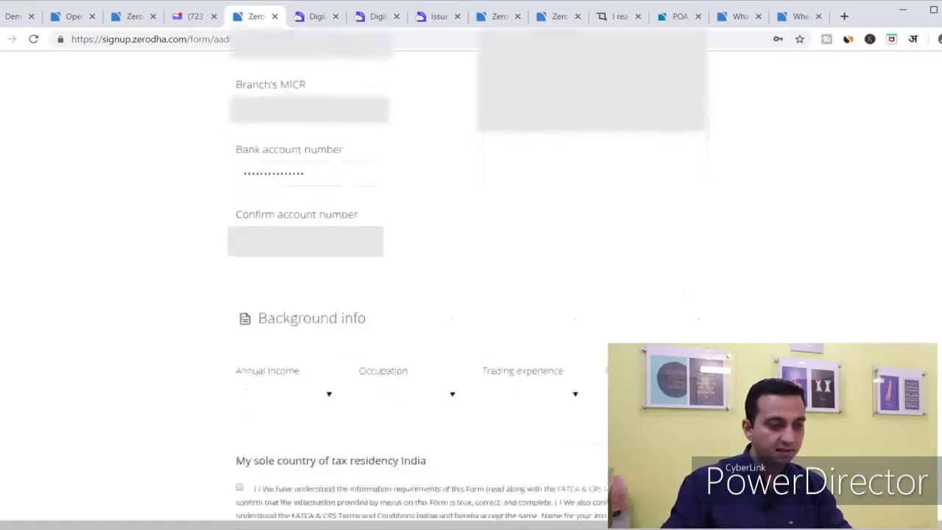
pyautogui.click(307, 147)
pyautogui.click(302, 200)
pyautogui.click(424, 153)
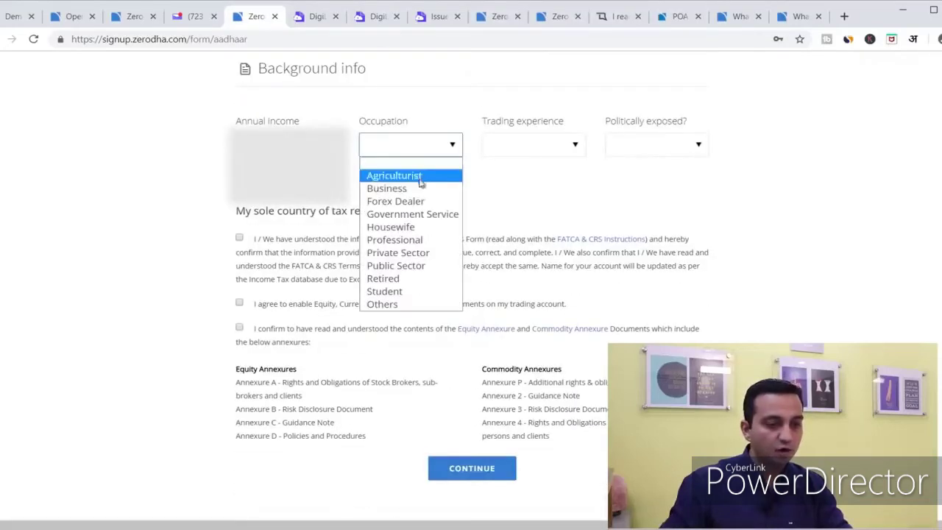
pyautogui.click(424, 240)
pyautogui.click(579, 144)
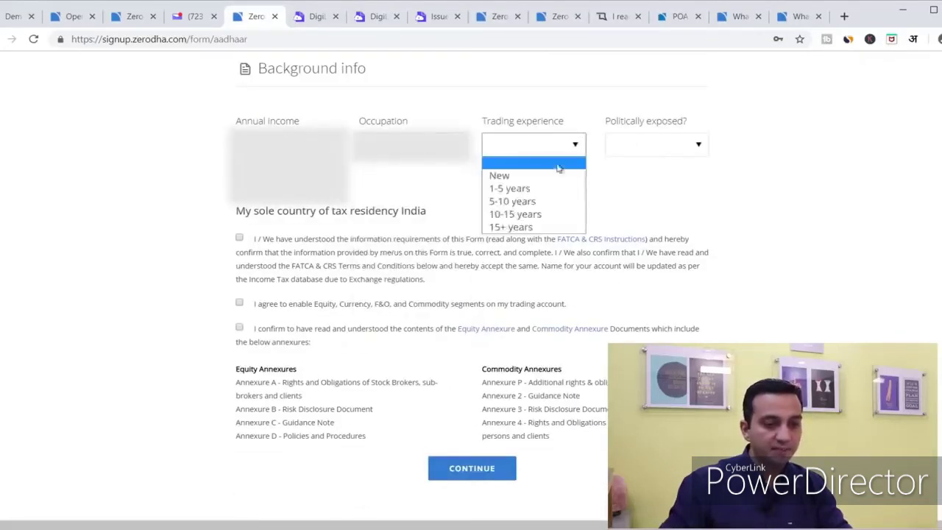
pyautogui.click(530, 200)
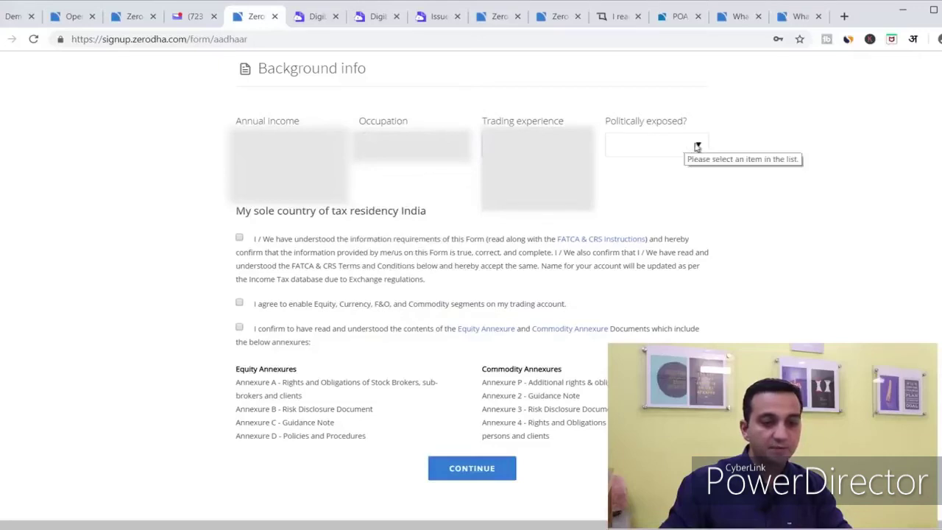
pyautogui.click(698, 146)
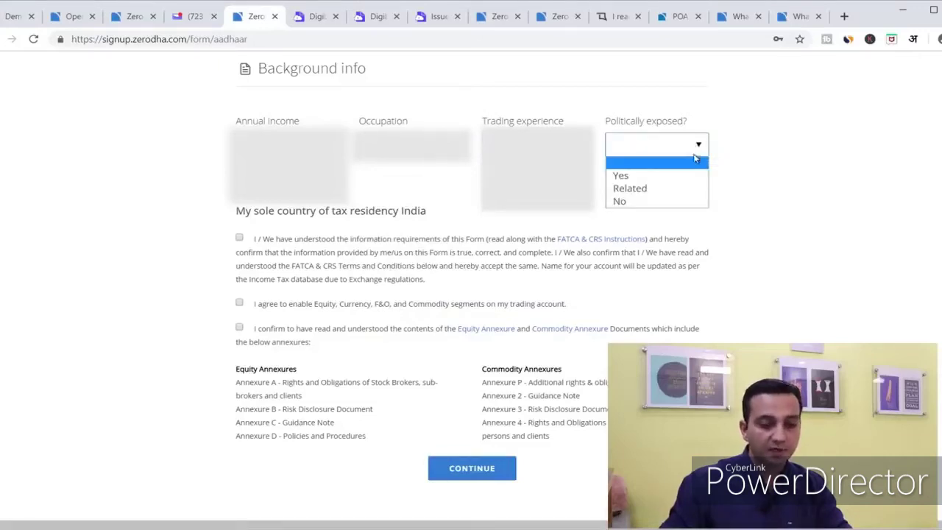
pyautogui.click(689, 201)
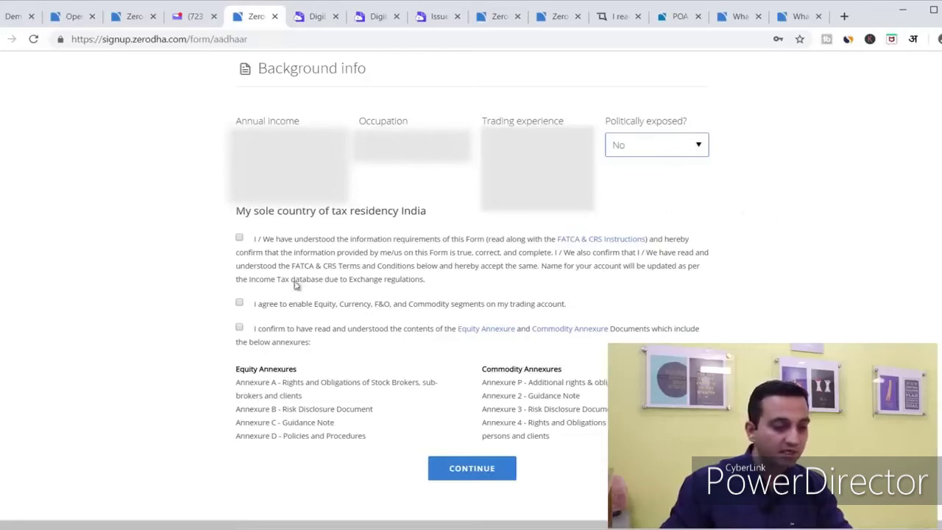
# - Accept the tax residency, trading segments and annexure declarations, and submit the form
pyautogui.click(239, 240)
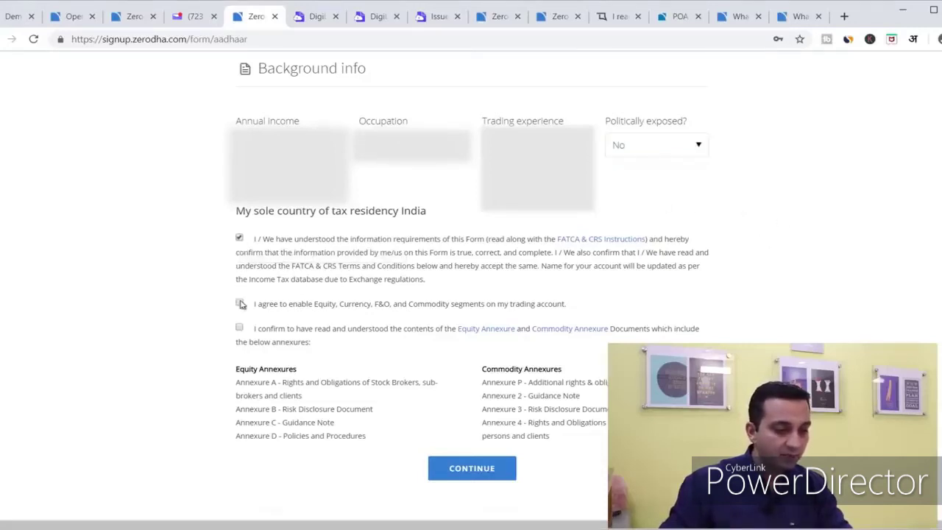
pyautogui.click(240, 329)
pyautogui.click(485, 468)
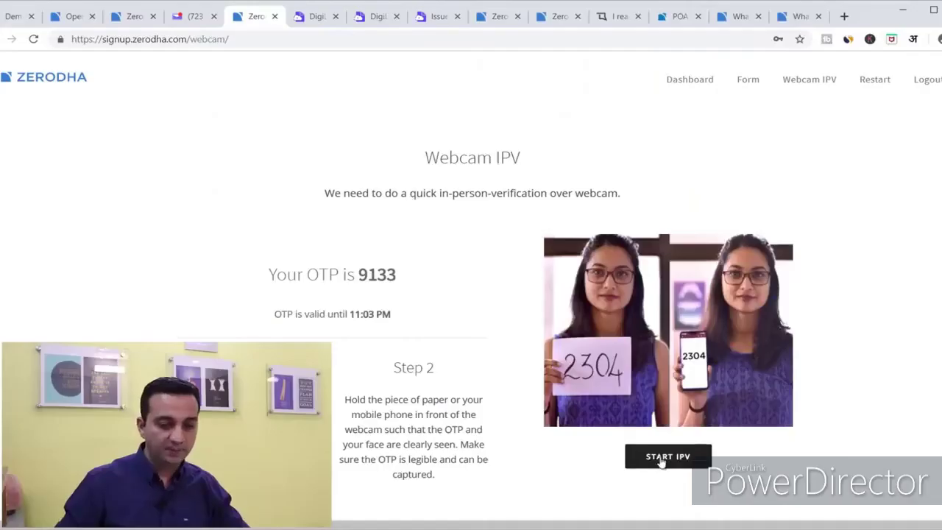
# - Record the webcam in-person verification video with the OTP held up, and save it with confirmation
pyautogui.click(661, 458)
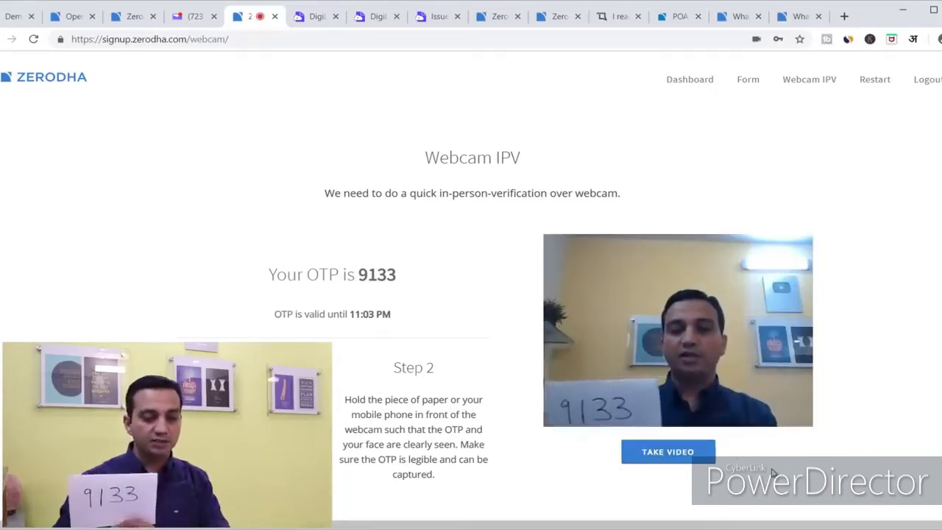
pyautogui.click(676, 457)
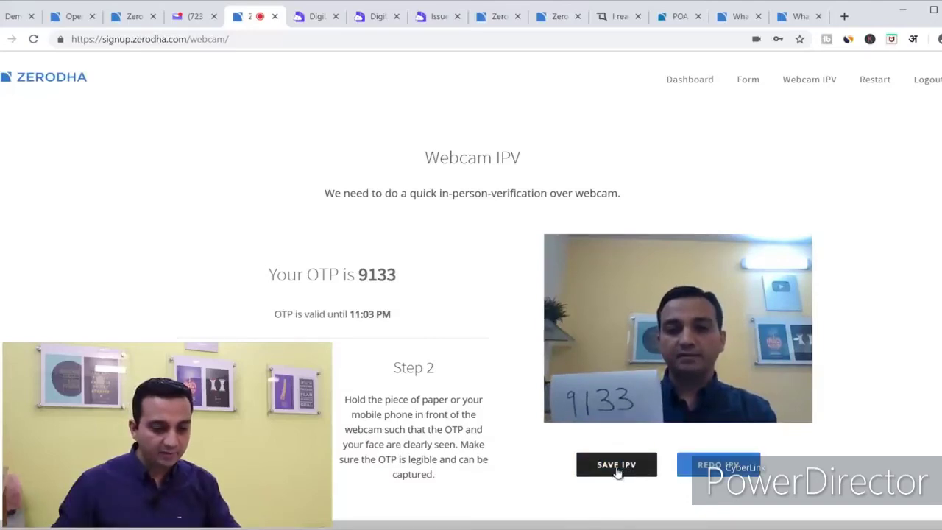
pyautogui.click(617, 465)
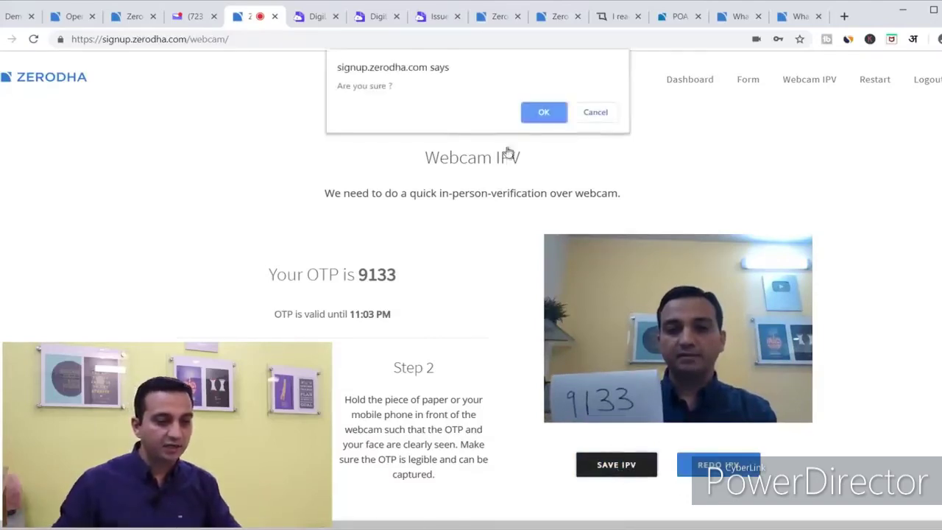
pyautogui.click(543, 113)
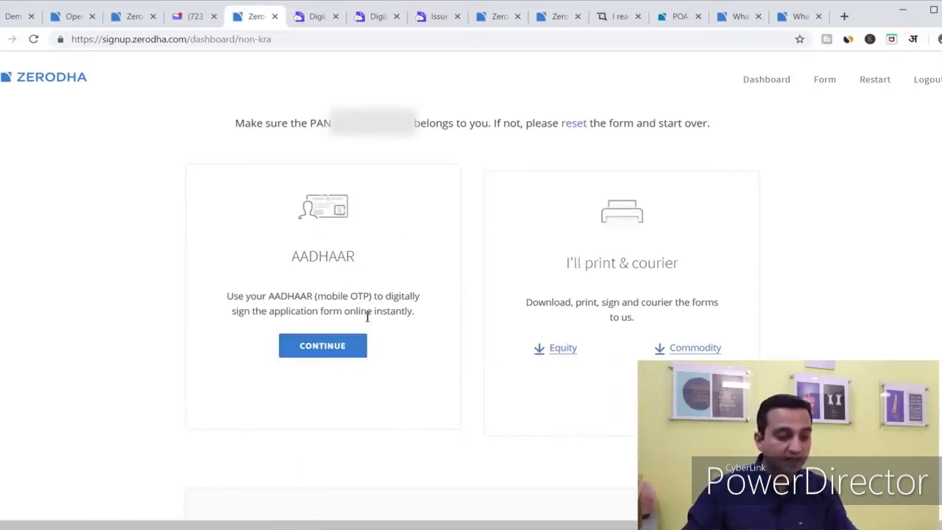
# - Choose to sign the application with Aadhaar and upload a copy of the ITR acknowledgment as the income proof
pyautogui.click(323, 351)
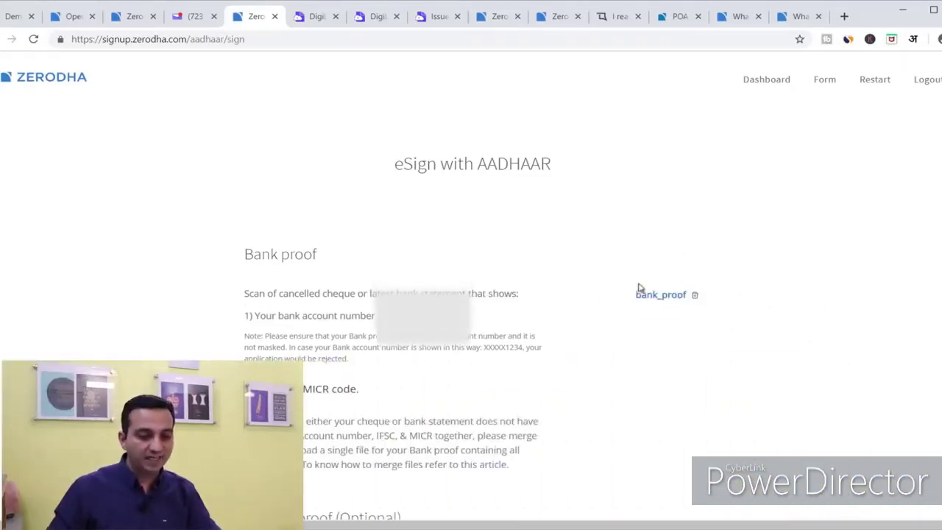
pyautogui.scroll(-5, 720, 359)
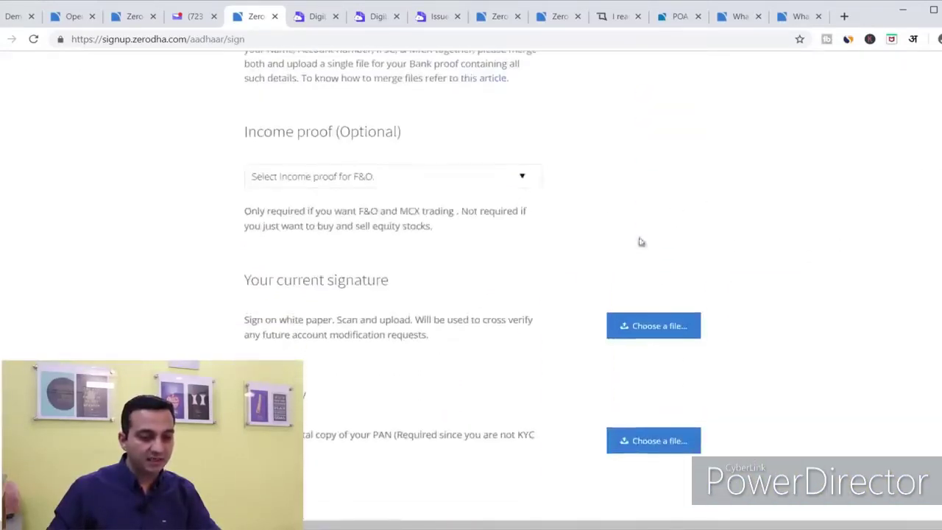
pyautogui.click(520, 176)
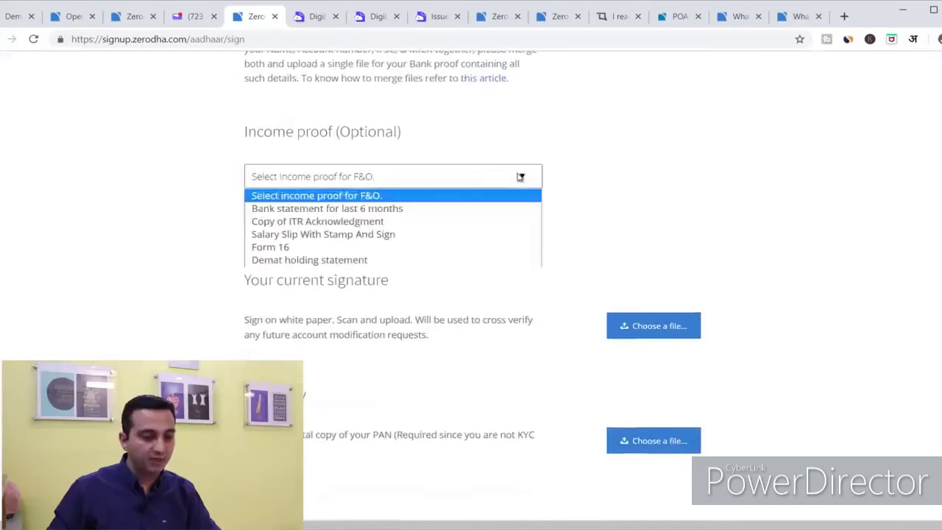
pyautogui.click(447, 222)
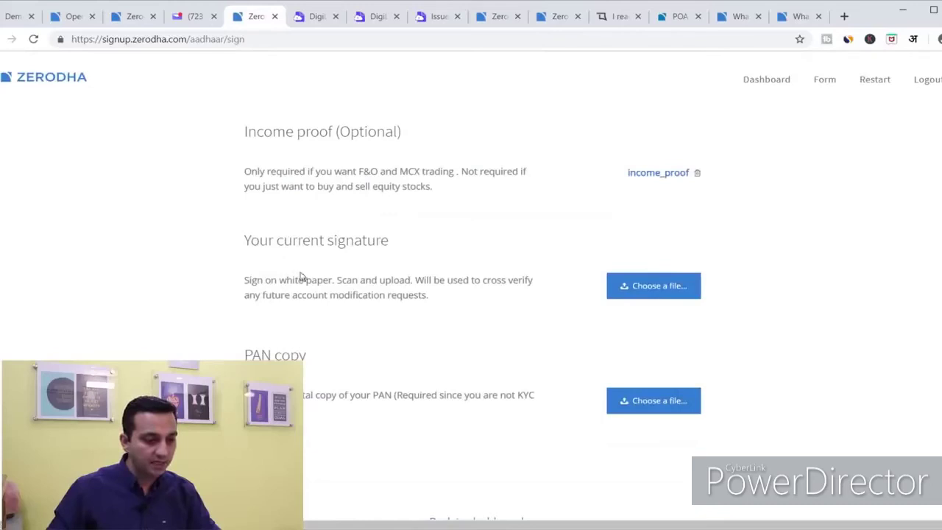
# - Upload the signature PDF from the Zerodha Demat Account folder and a copy of the PAN card
pyautogui.click(664, 285)
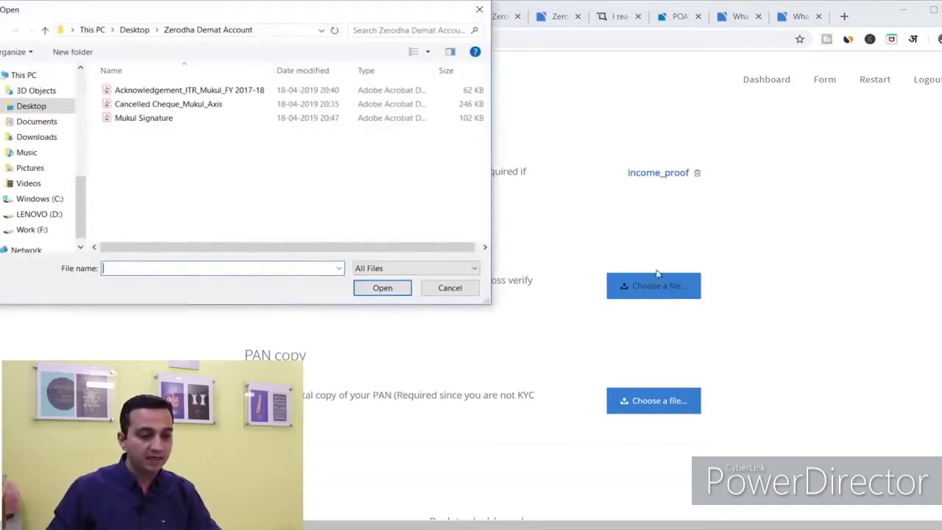
pyautogui.doubleClick(165, 118)
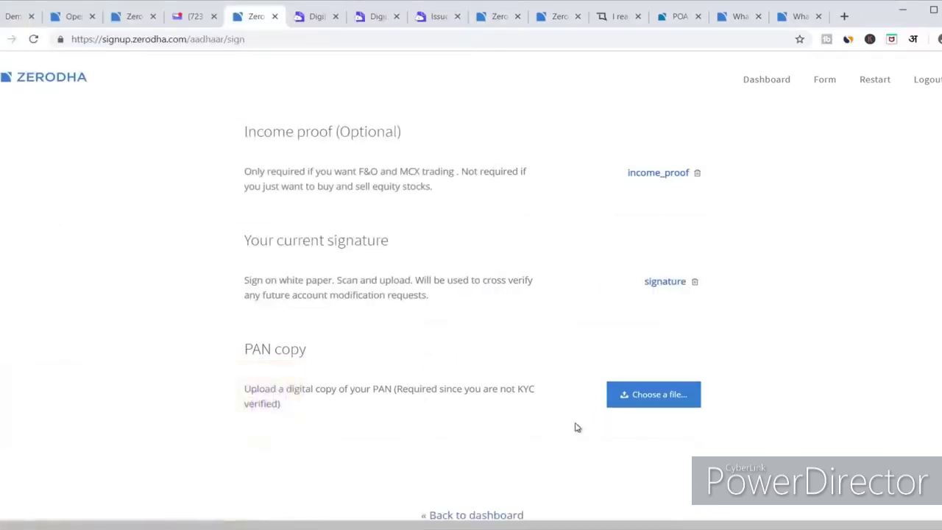
pyautogui.click(665, 395)
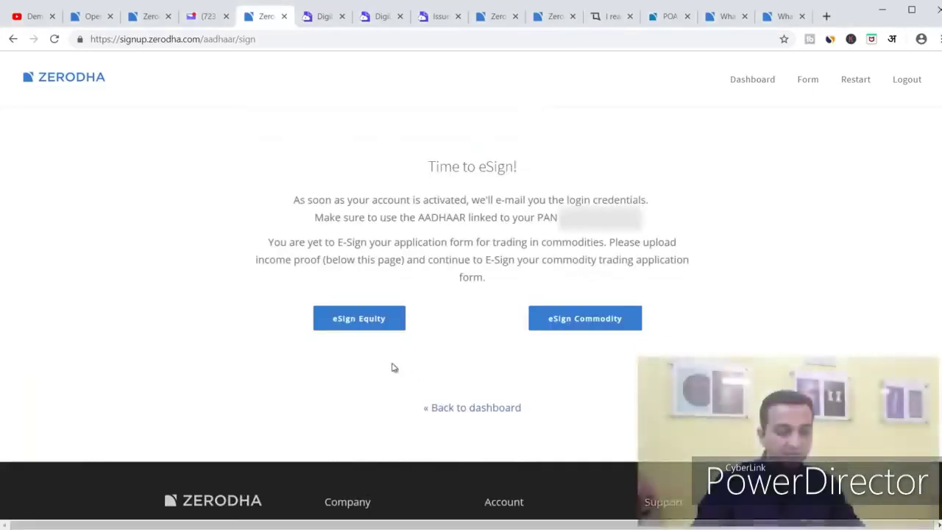
# - Start the equity eSign, request an email verification code, and submit the security code from the Yahoo Mail message
pyautogui.click(370, 324)
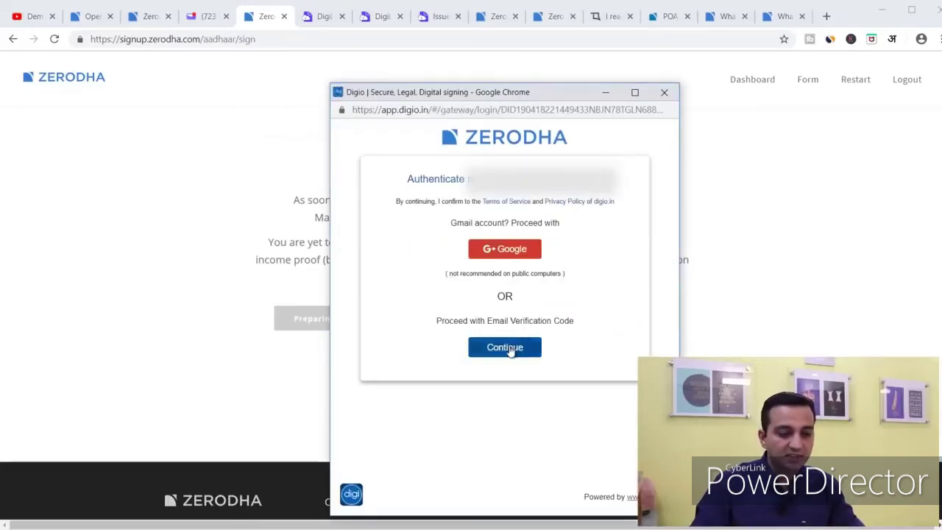
pyautogui.click(510, 352)
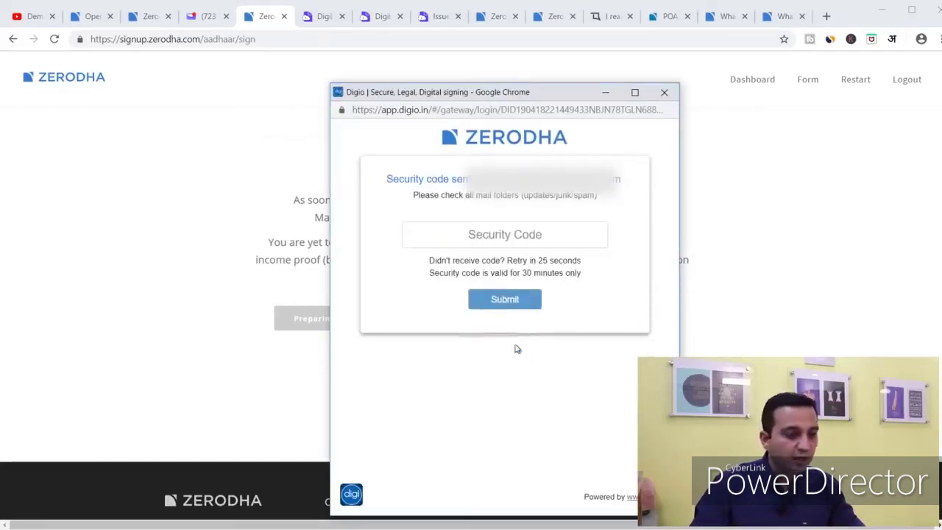
pyautogui.click(201, 18)
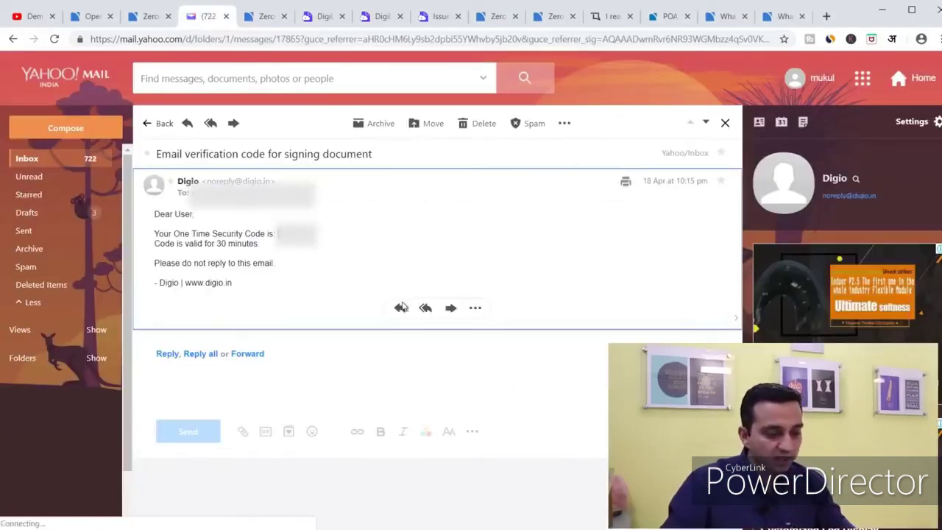
pyautogui.press('Return')
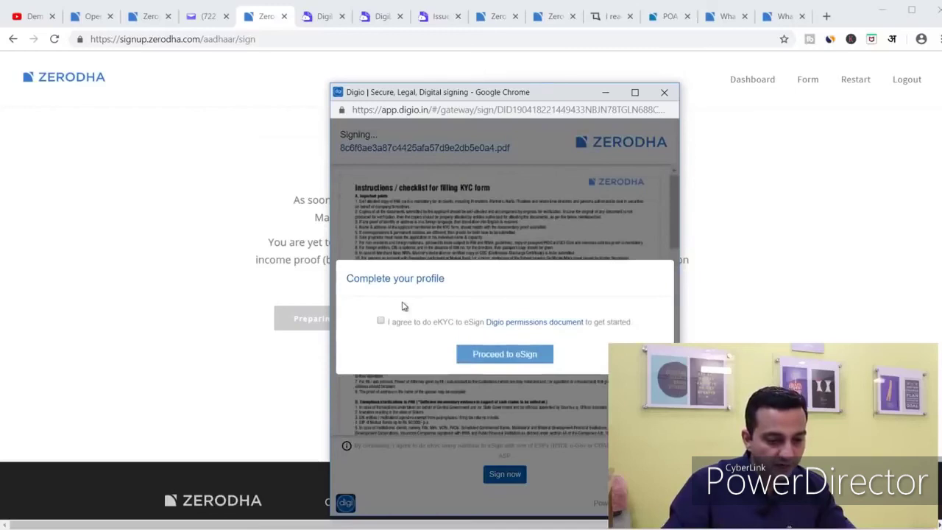
# - Agree to the Digio eKYC, enter the Aadhaar number, authorize NSDL, and submit the OTP
pyautogui.click(402, 321)
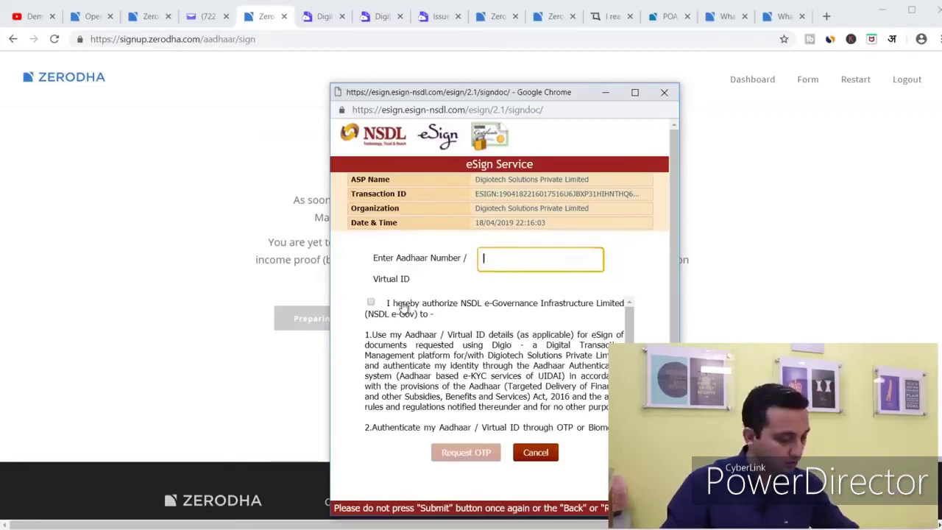
pyautogui.click(403, 306)
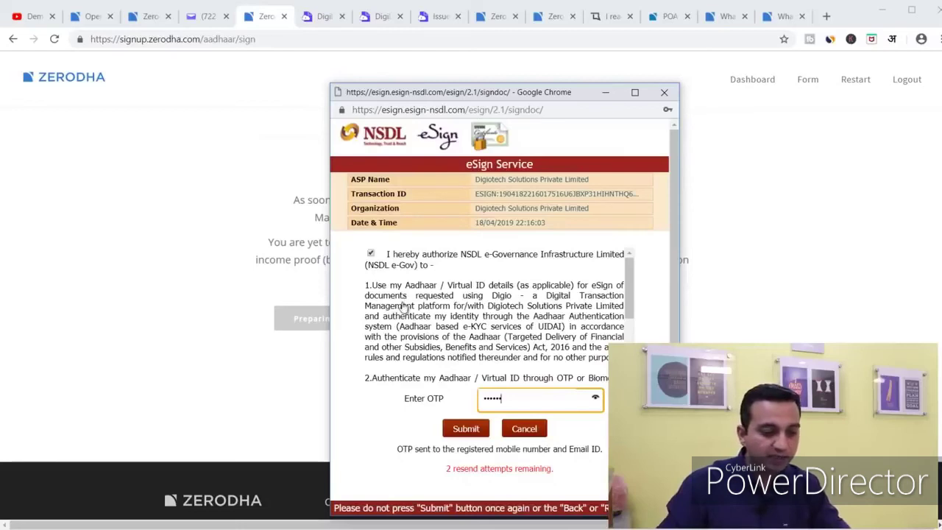
pyautogui.press('Return')
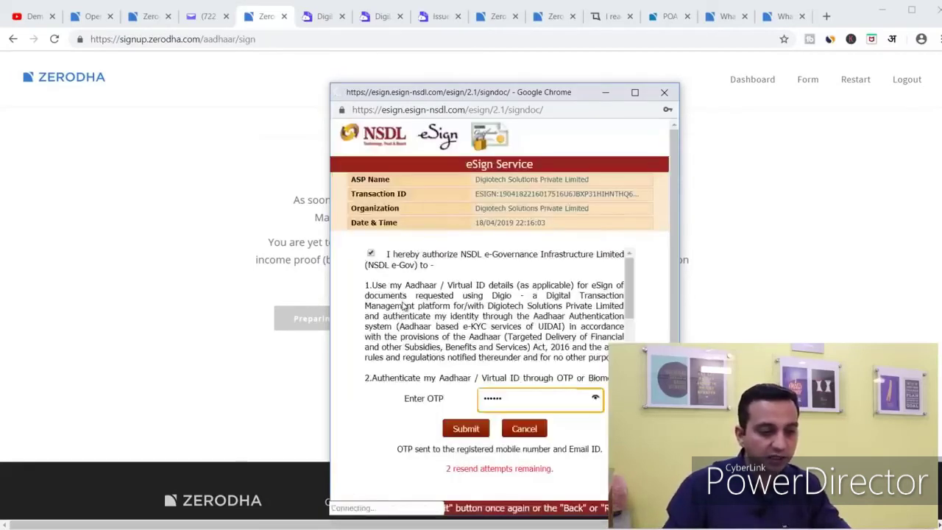
# - Look through the application document, authorize NSDL for the Aadhaar number, and submit the OTP to eSign the equity form
pyautogui.scroll(-10, 403, 304)
pyautogui.scroll(-5, 403, 303)
pyautogui.scroll(10, 403, 303)
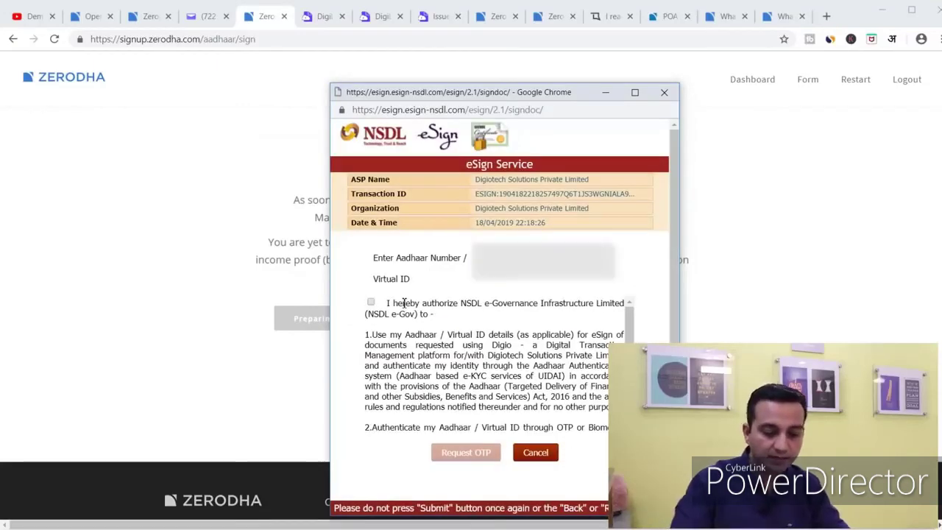
pyautogui.click(403, 303)
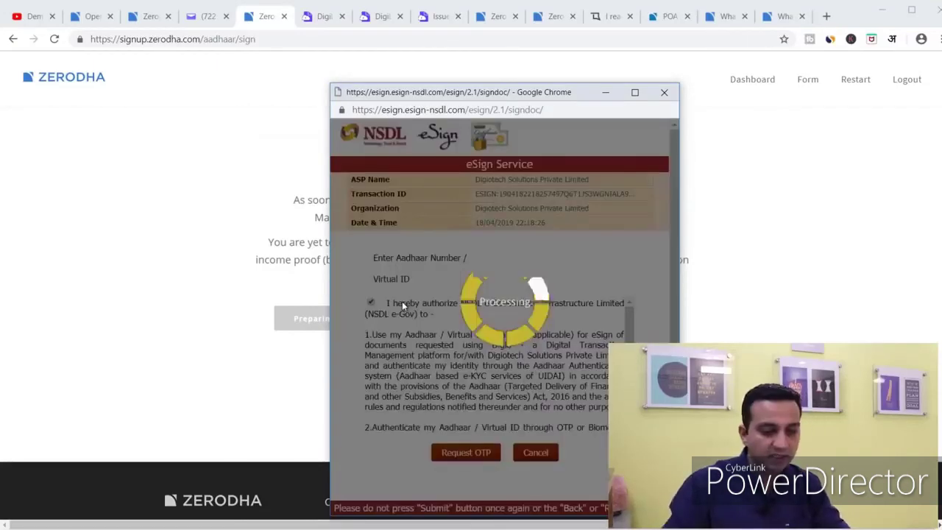
pyautogui.write('••••••')
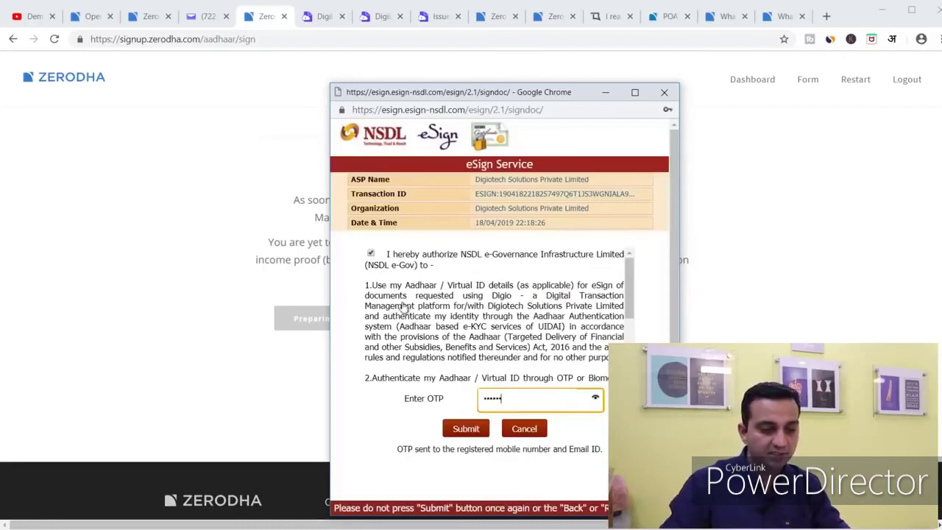
pyautogui.press('Return')
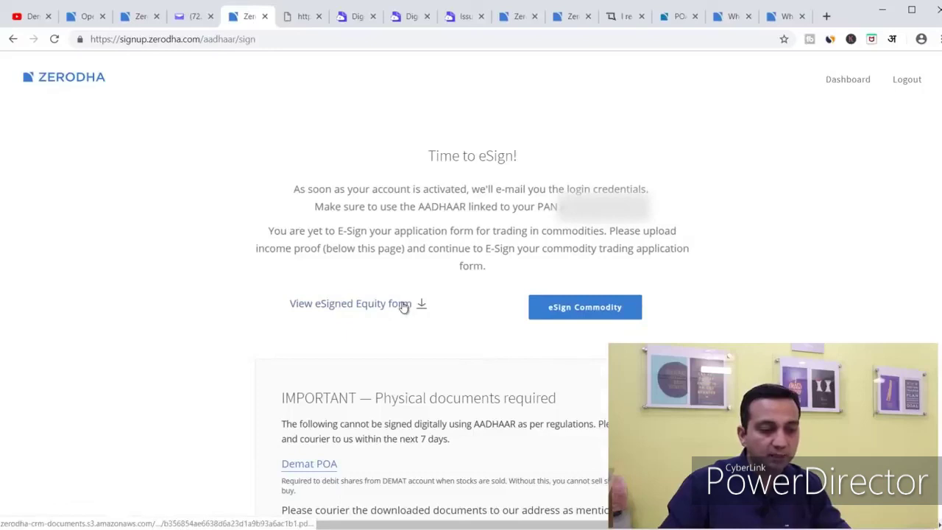
# - View the eSigned equity form, and return to the signup page to read which physical documents must be couriered
pyautogui.click(404, 306)
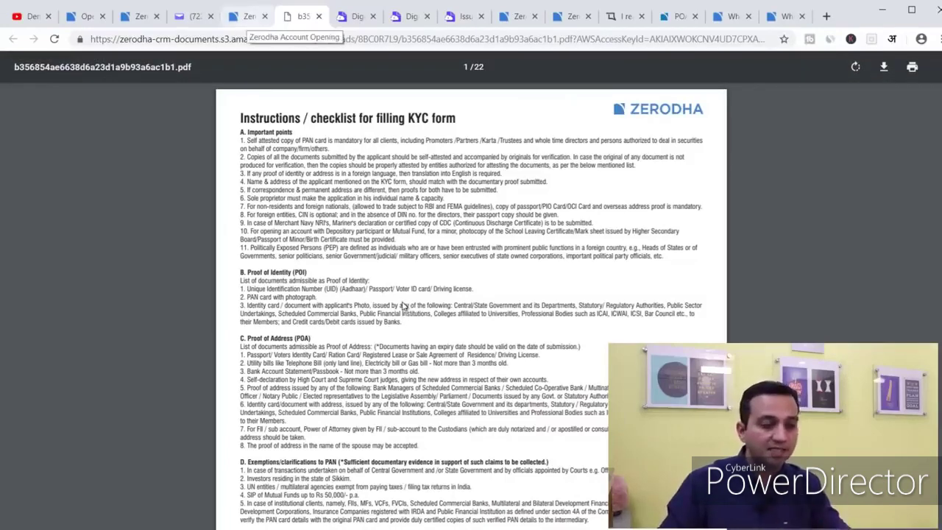
pyautogui.hotkey('ctrl', 'shift', 'Tab')
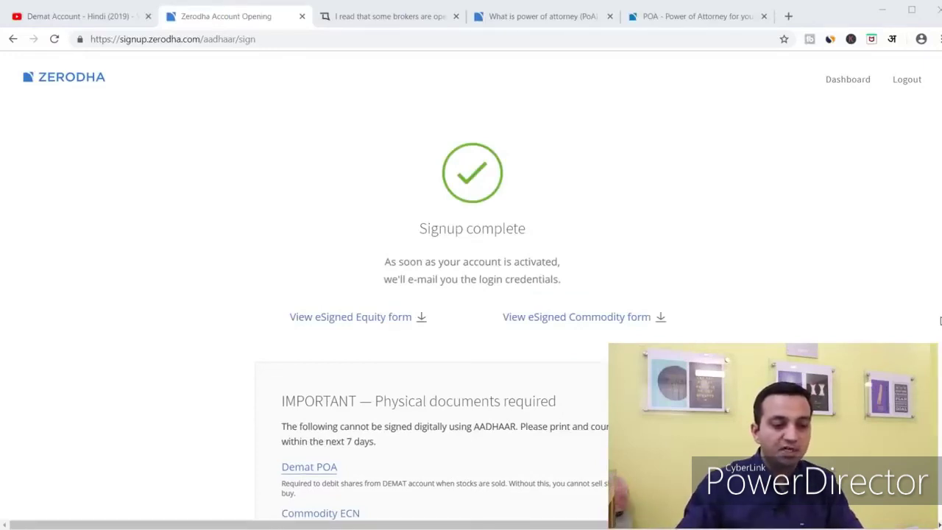
pyautogui.scroll(-3, 940, 321)
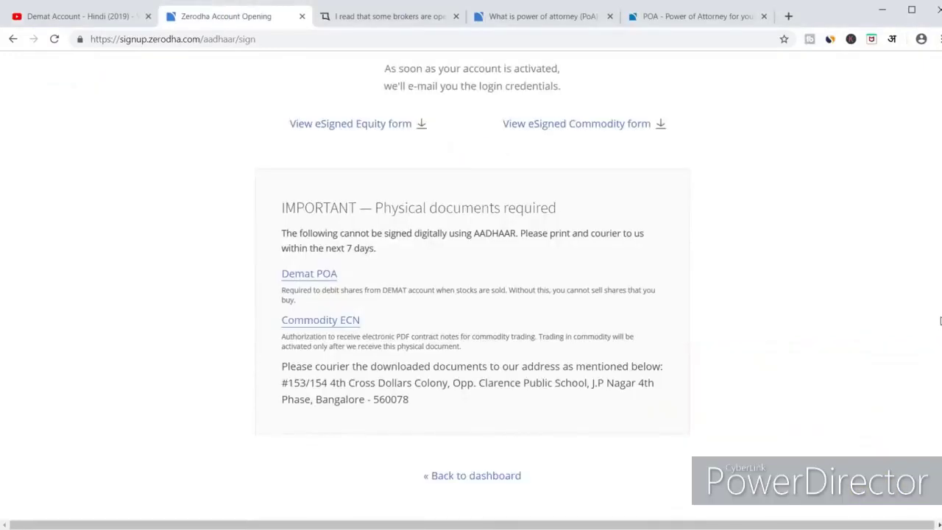